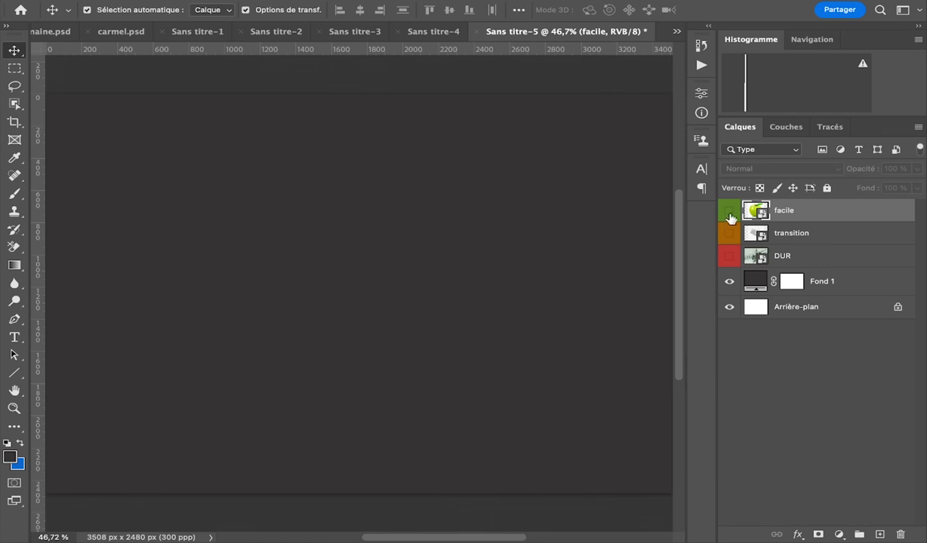
Add a text layer reading "like" on the canvas in Cooper Hewitt Bold.
left_click(14, 338)
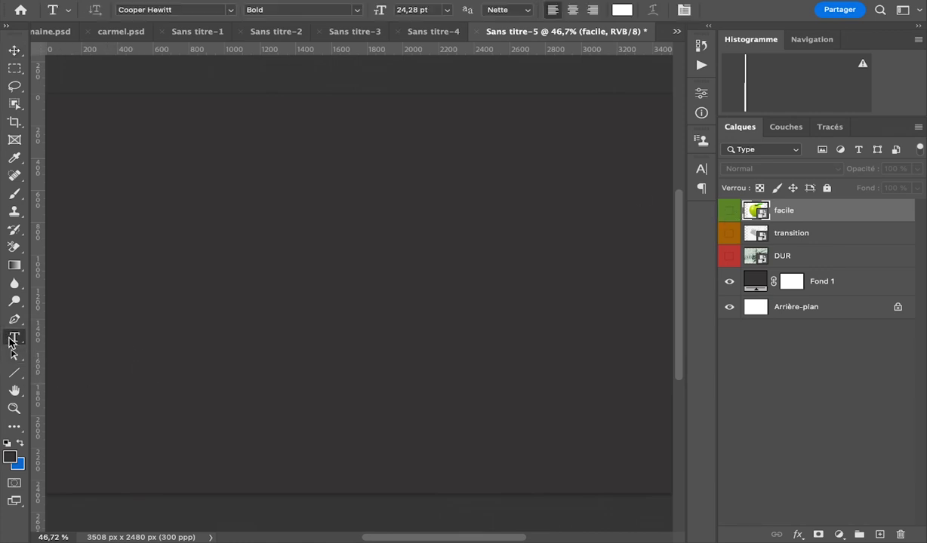
left_click(198, 280)
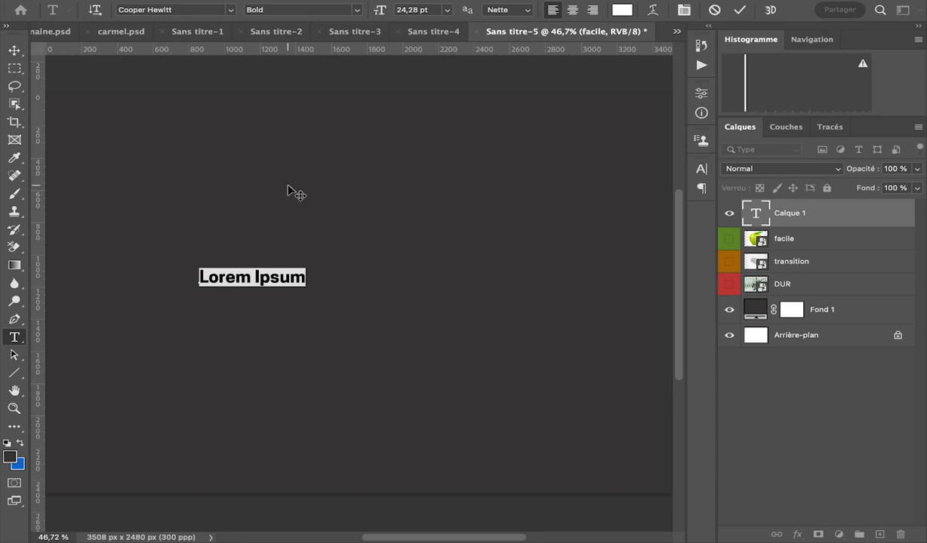
key("BackSpace")
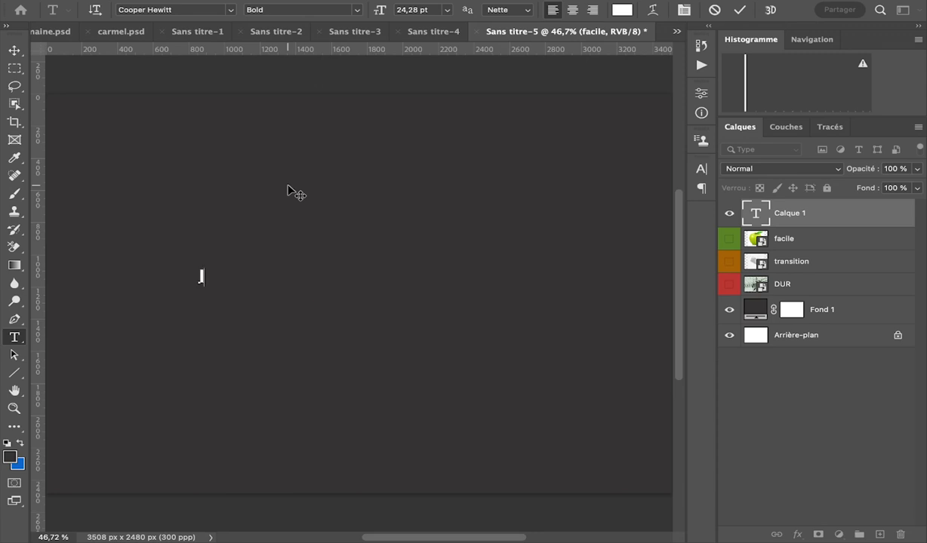
key("super")
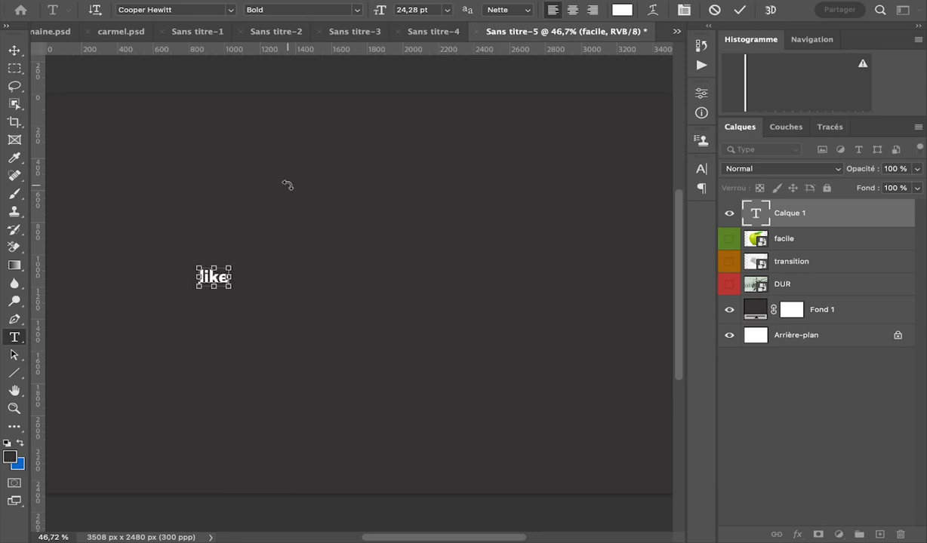
Enlarge the "like" text to 536 pt and shift it toward the canvas's left edge.
key("super+a")
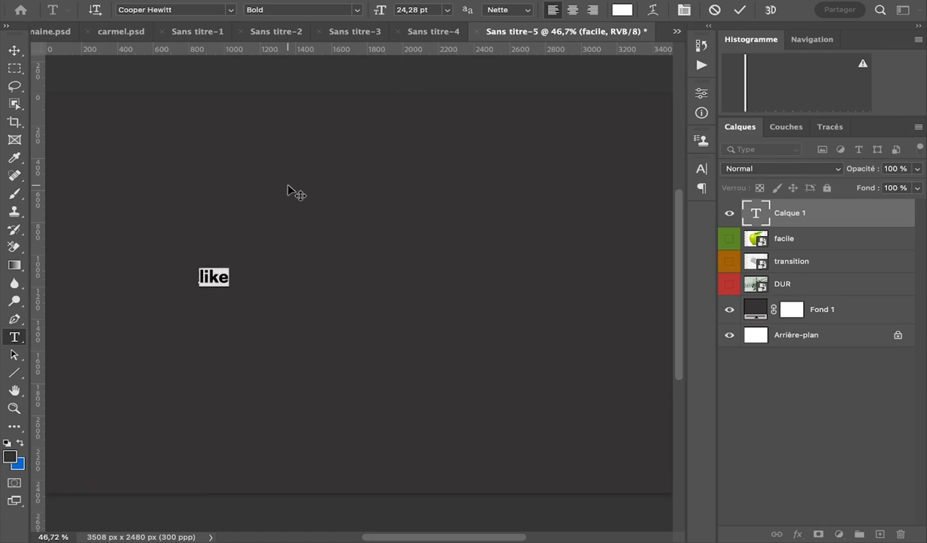
left_click_drag(377, 10, 468, 407)
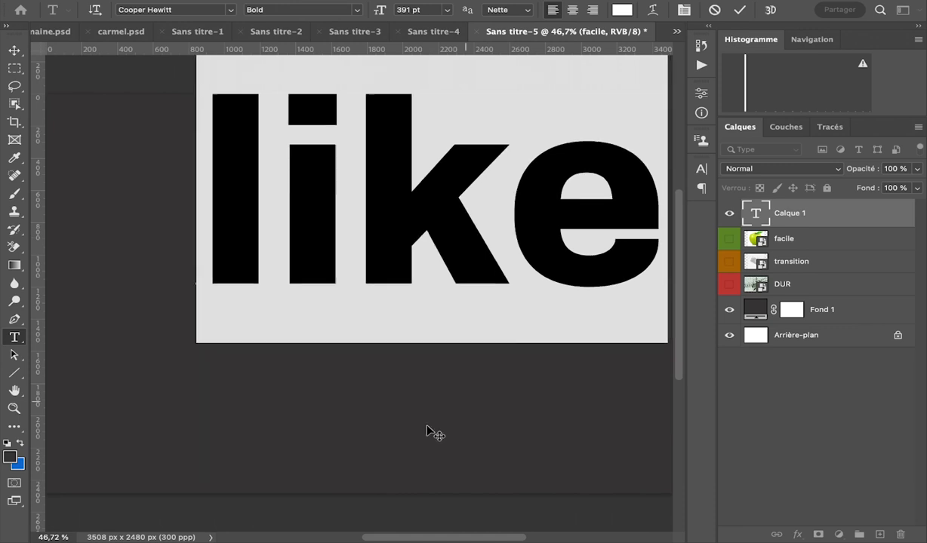
left_click_drag(379, 12, 478, 37)
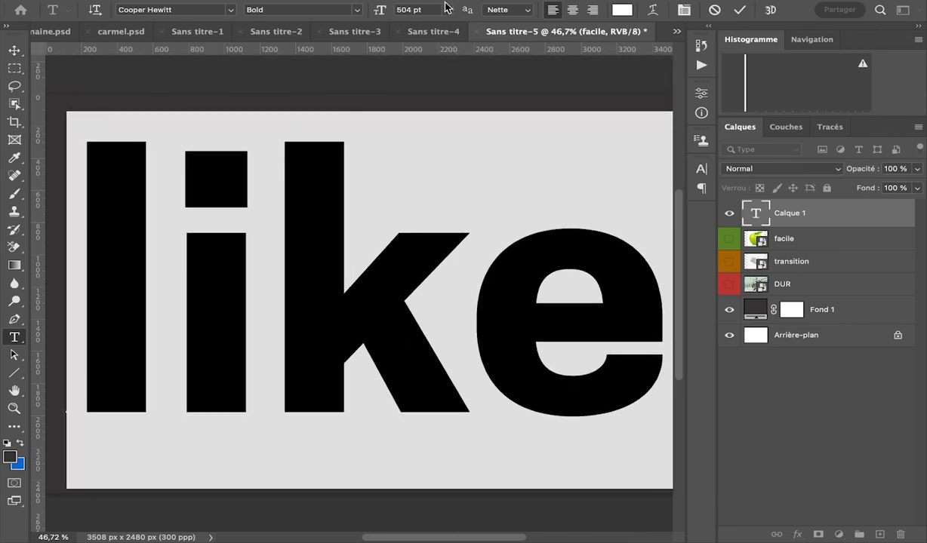
left_click_drag(381, 12, 404, 6)
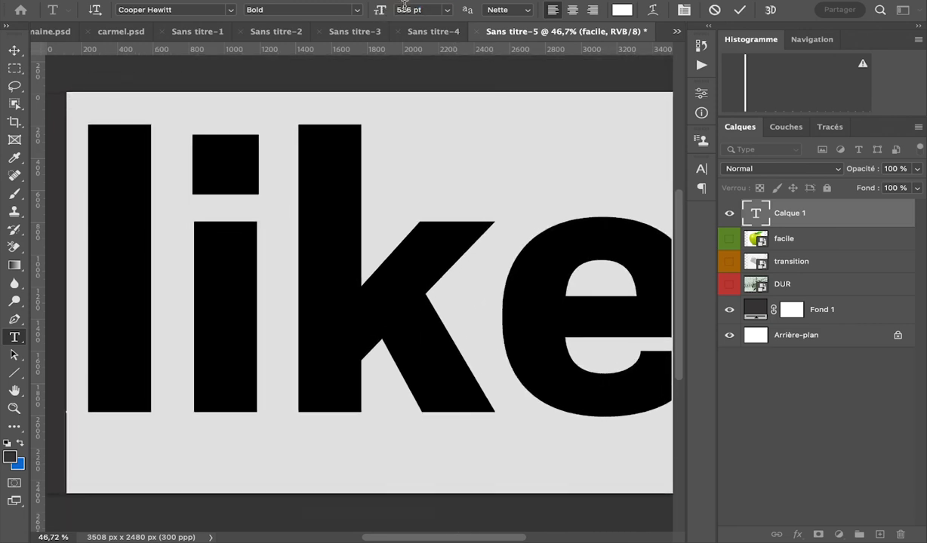
Tighten the "like" text's tracking to -80 and set its font size to 586 pt.
left_click(682, 10)
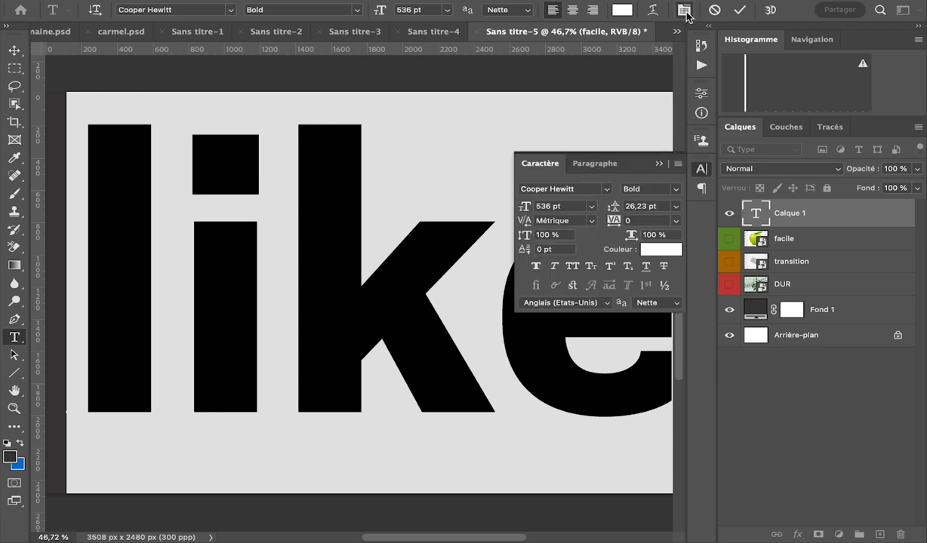
key("shift+Down")
key("shift+Down")
key("shift+Down")
key("shift+Down")
key("shift+Down")
key("shift+Down")
key("shift+Down")
key("shift+Down")
key("shift+Down")
key("shift+Down")
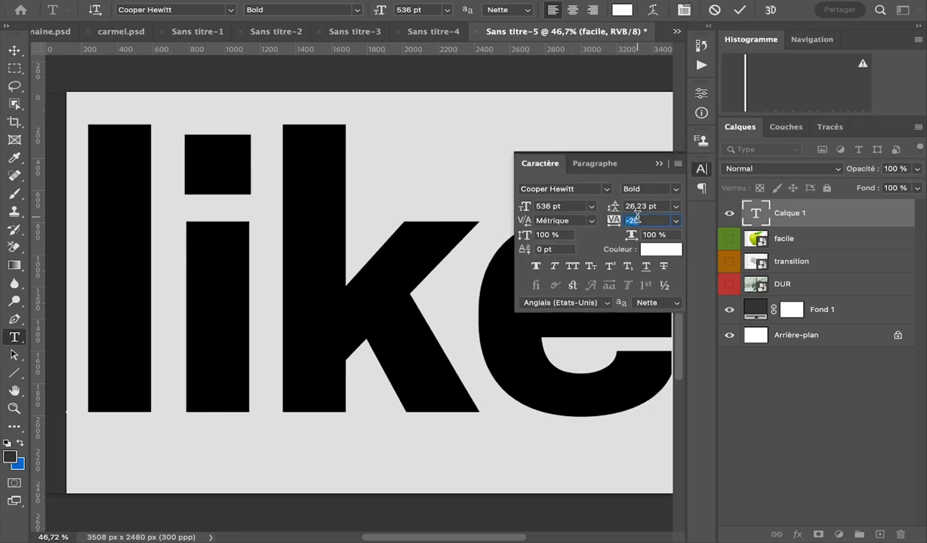
key("shift+Up")
key("shift+Up")
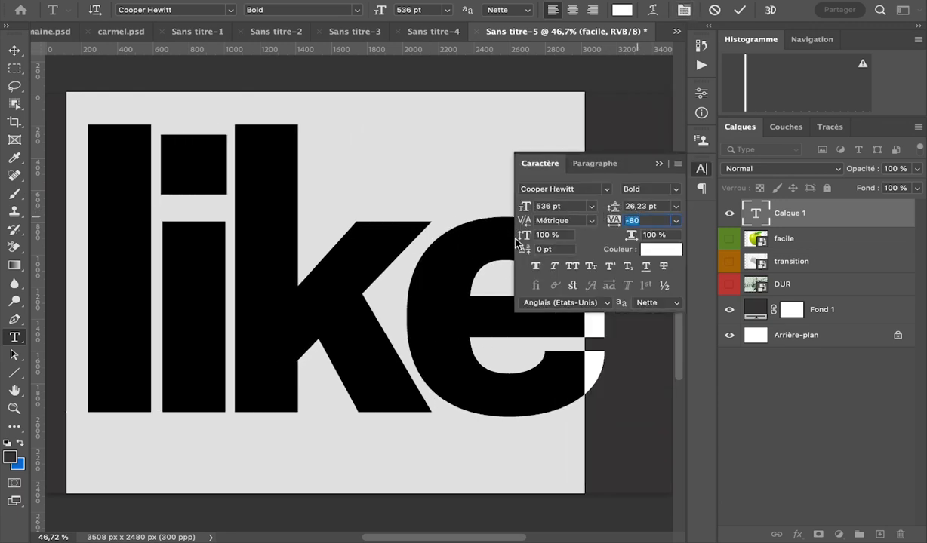
left_click_drag(527, 209, 563, 209)
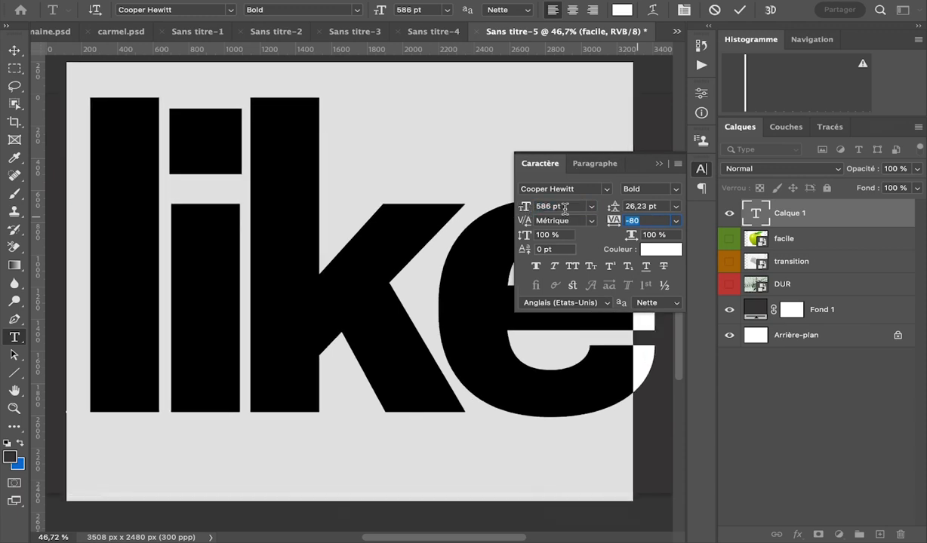
Set the colour of the "like" text to the yellow-orange fab000.
left_click(740, 10)
double_click(622, 256)
left_click(621, 9)
left_click(782, 191)
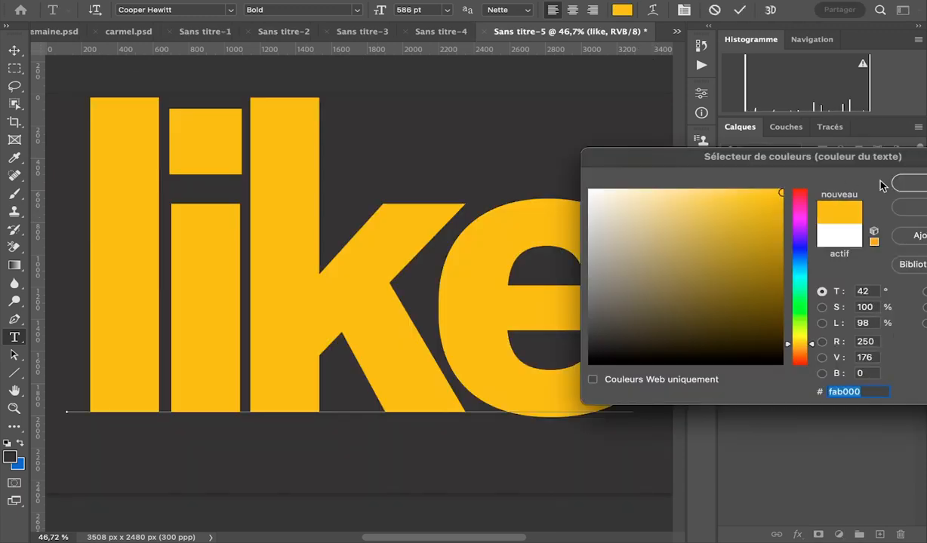
left_click(908, 186)
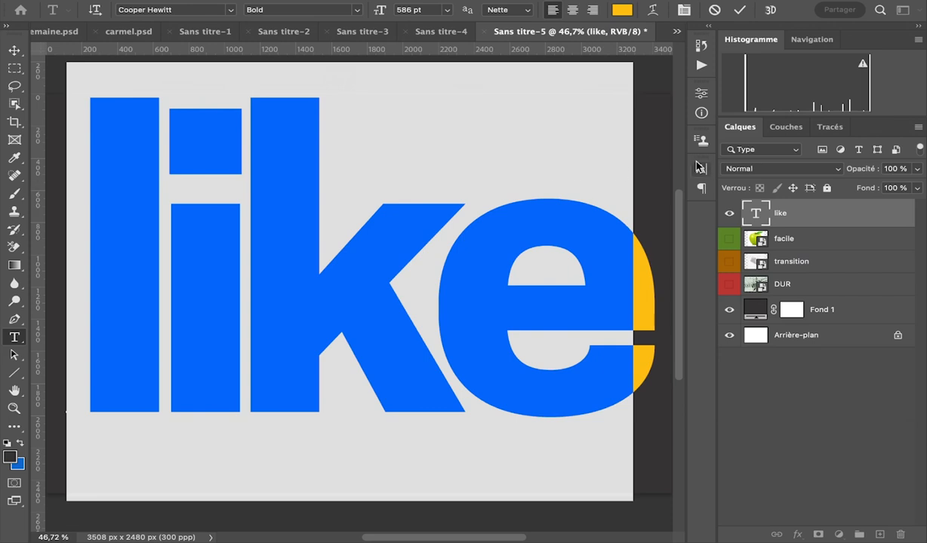
Reposition the "like" text to roughly the middle of the canvas and commit the text edit.
left_click_drag(614, 530, 615, 541)
scroll(584, 403, "up", 3)
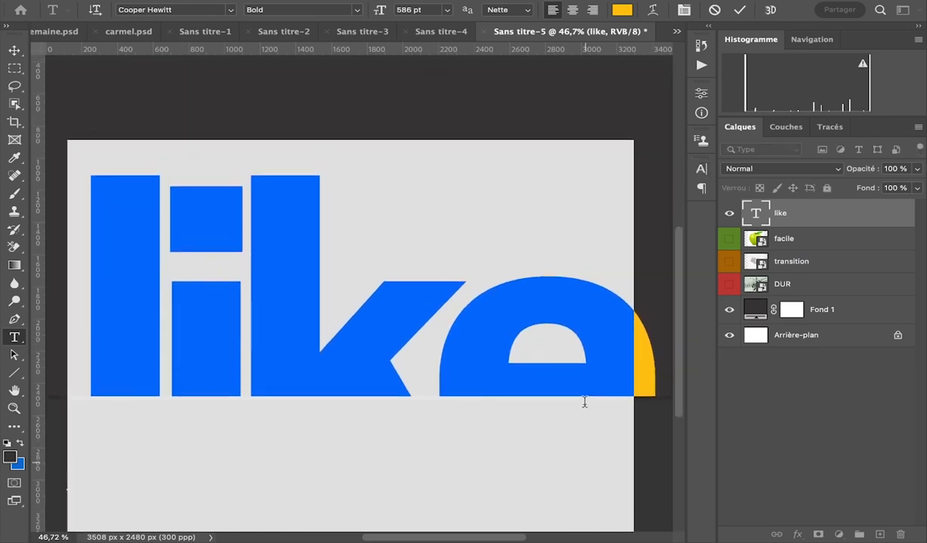
scroll(584, 403, "down", 2)
scroll(584, 403, "up", 3)
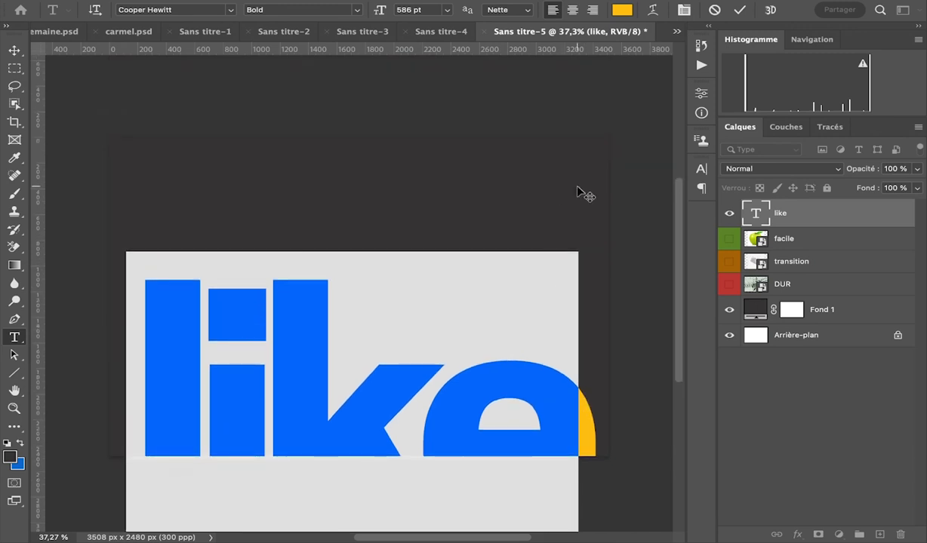
scroll(579, 192, "down", 3)
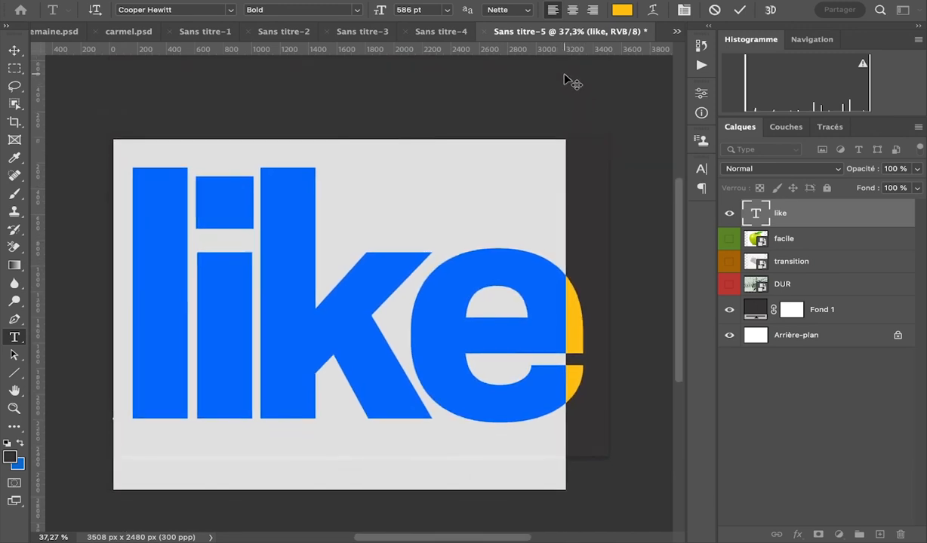
left_click_drag(562, 76, 565, 65)
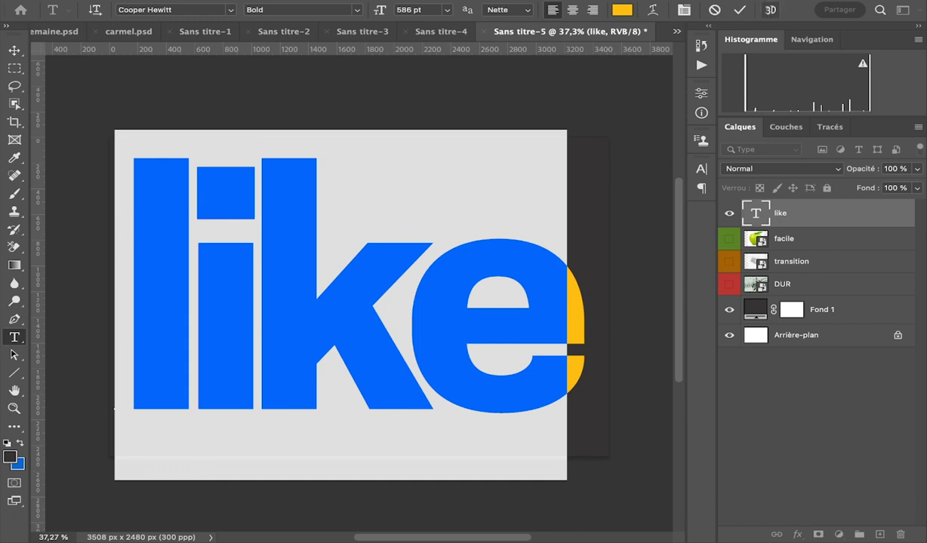
left_click(742, 10)
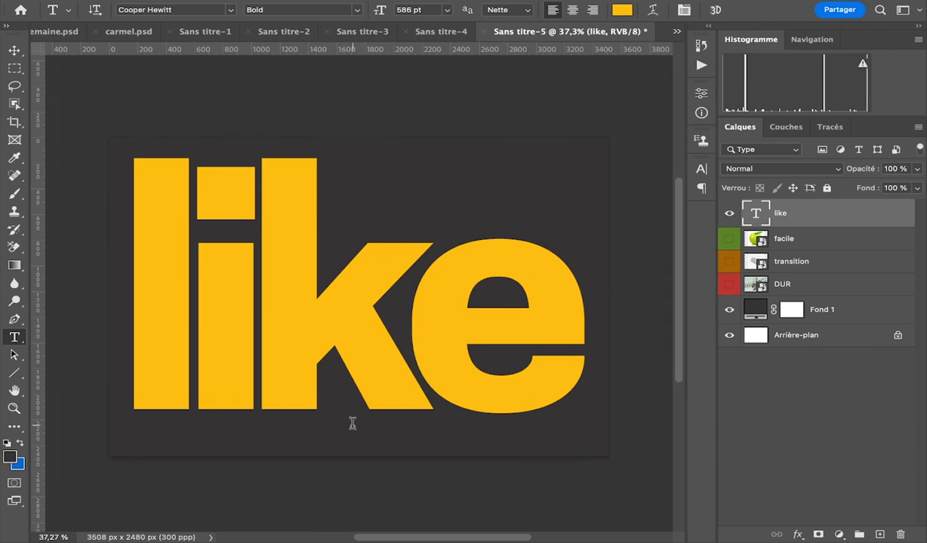
Move the "like" layer between the DUR and Fond 1 layers and lock it.
scroll(437, 301, "up", 2)
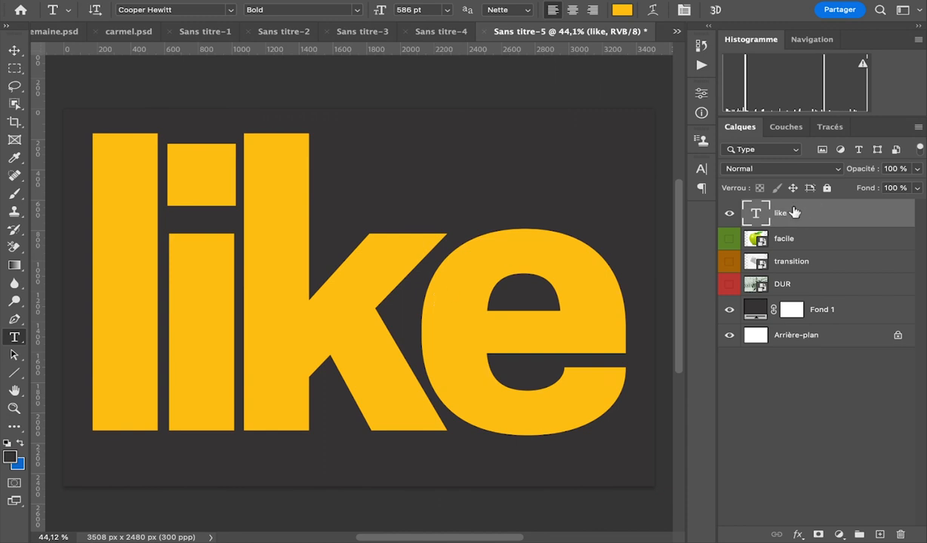
left_click_drag(792, 218, 792, 296)
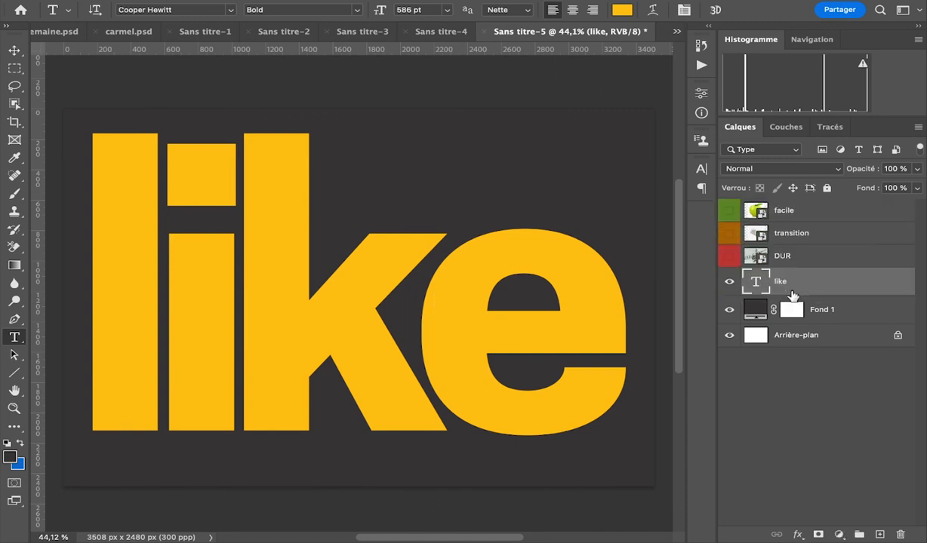
left_click(15, 50)
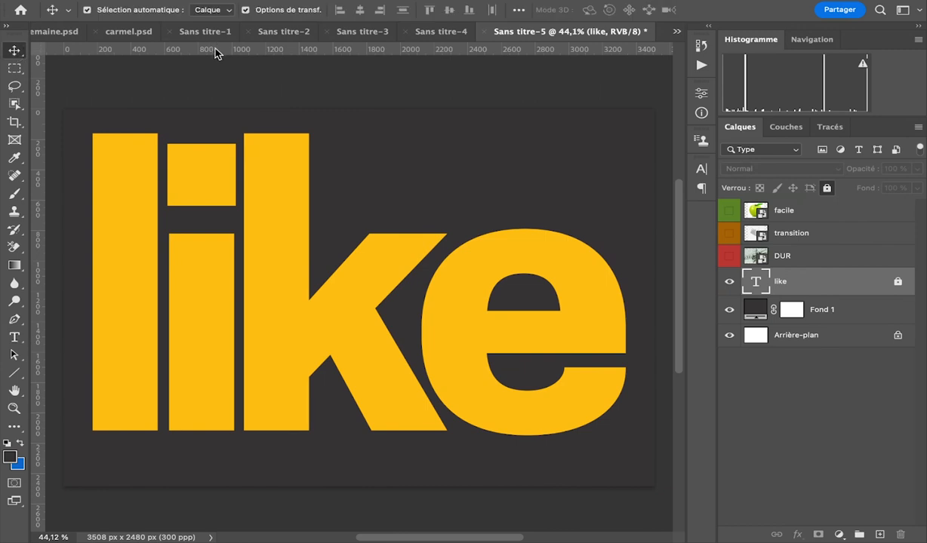
Show the "facile" layer and start a Pen path where the apple's lower-left edge meets its reflection.
left_click(207, 59)
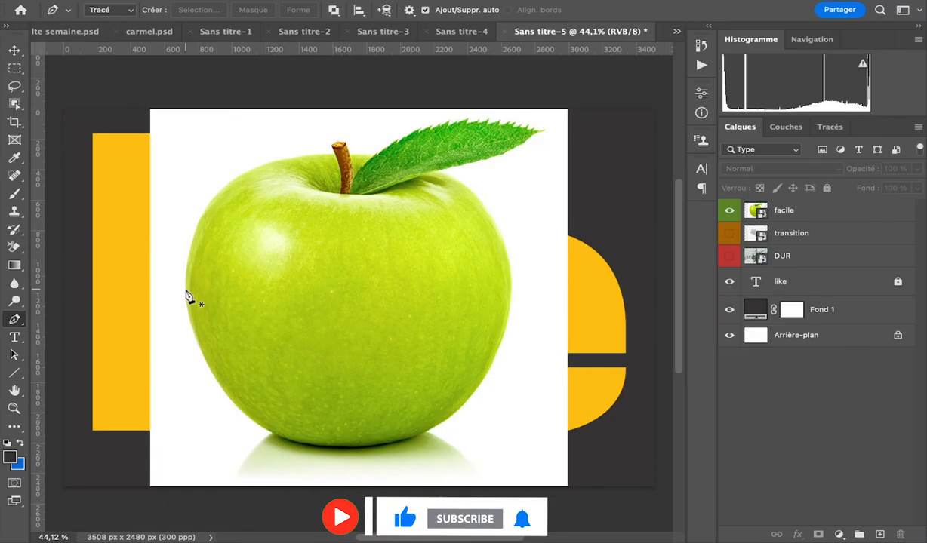
key("v")
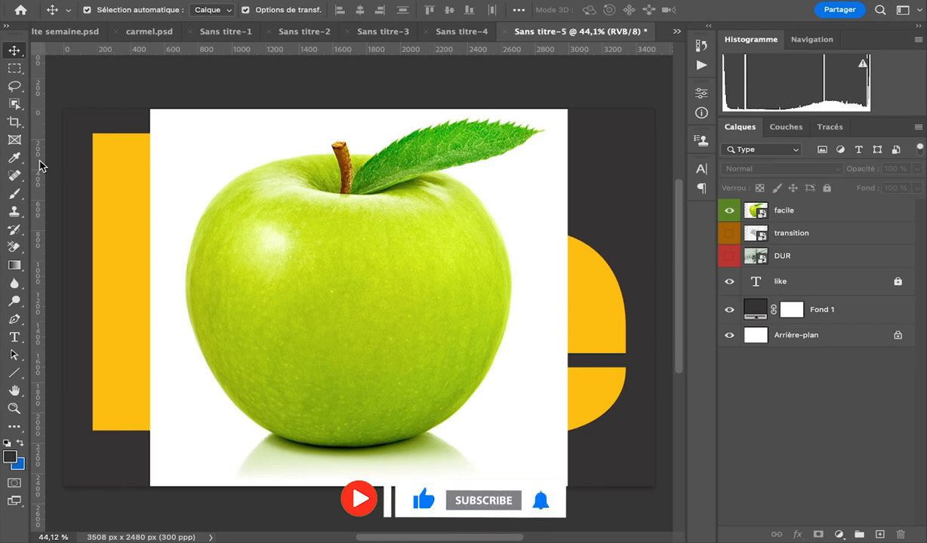
left_click(13, 319)
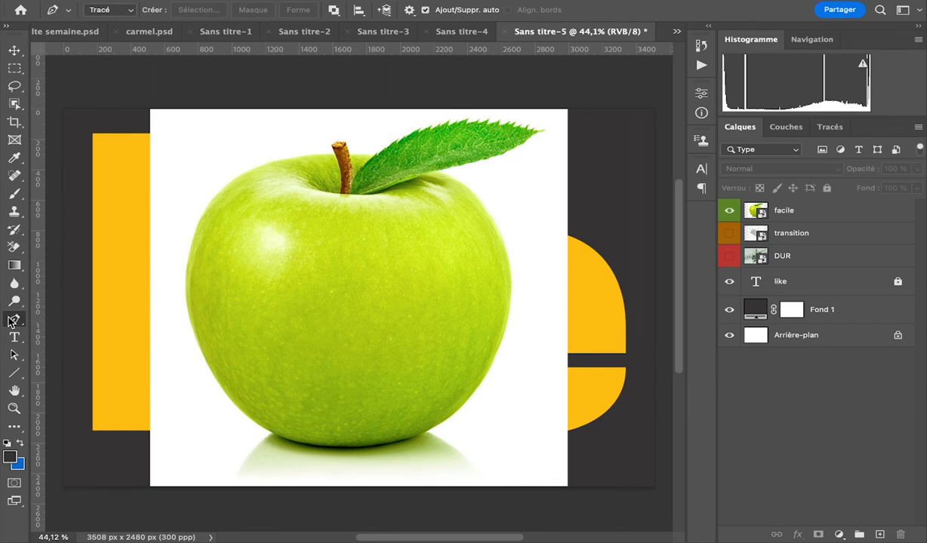
scroll(335, 303, "up", 4)
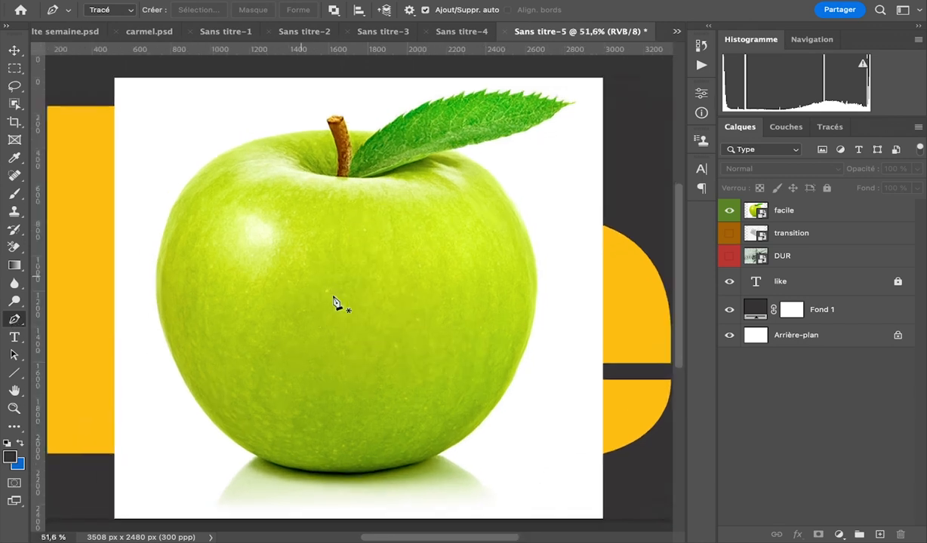
scroll(335, 304, "down", 10)
scroll(335, 304, "left", 5)
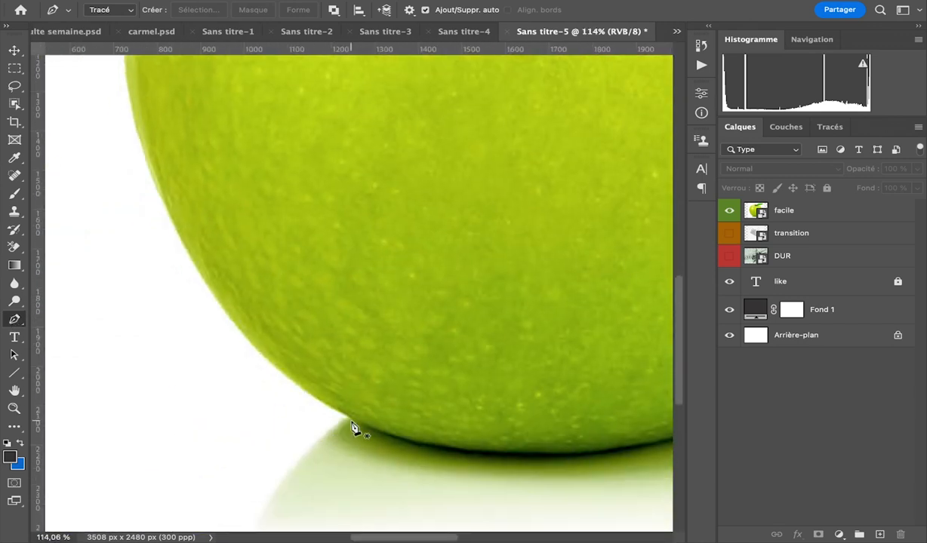
left_click(351, 424)
scroll(272, 358, "up", 3)
scroll(271, 357, "left", 3)
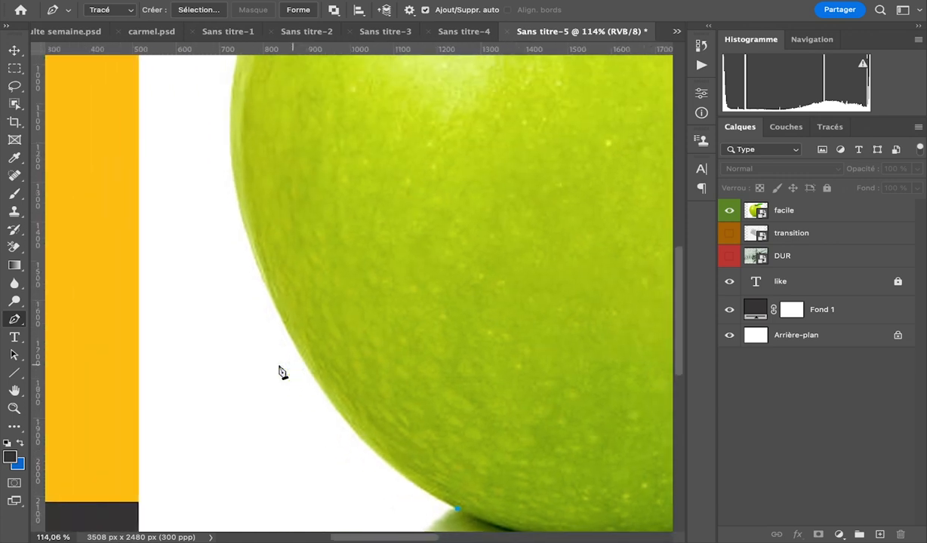
scroll(327, 380, "down", 3)
scroll(327, 380, "right", 3)
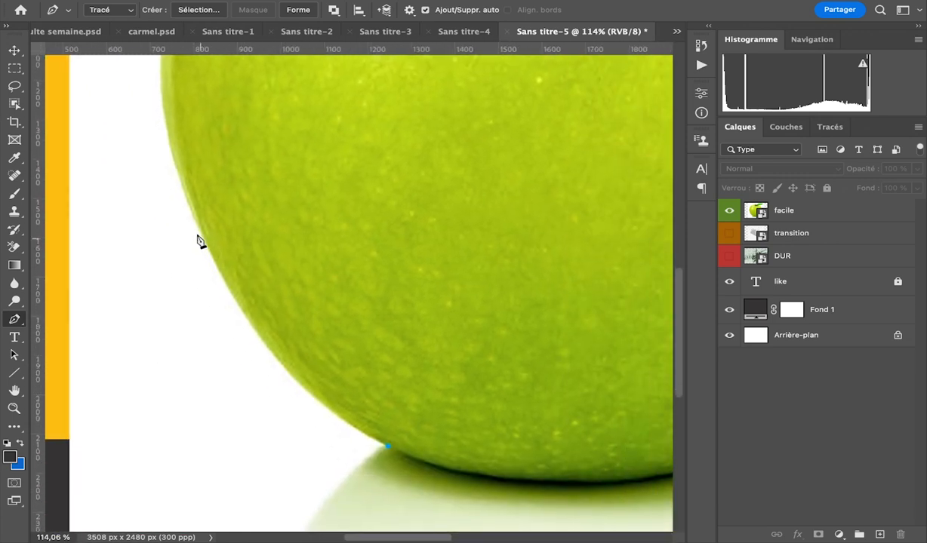
left_click(188, 205)
left_click_drag(178, 195, 148, 244)
scroll(148, 244, "down", 5)
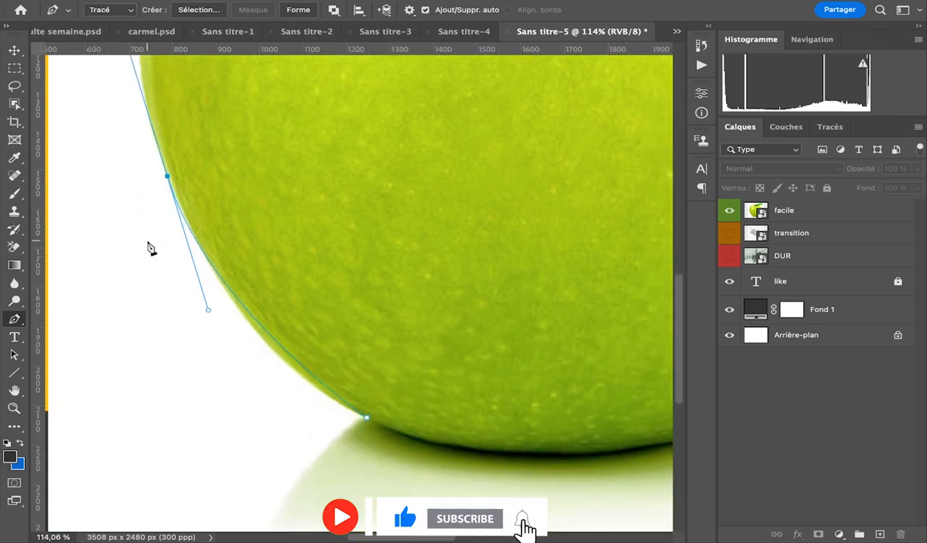
key("super+z")
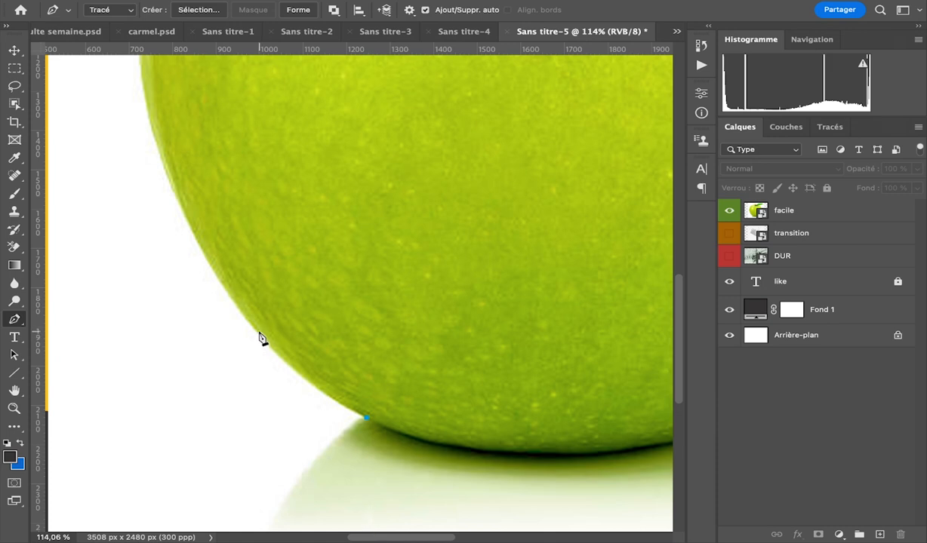
Extend the Pen path with curved anchors up the apple's left edge to its upper-left shoulder.
left_click_drag(258, 333, 222, 289)
scroll(160, 151, "up", 5)
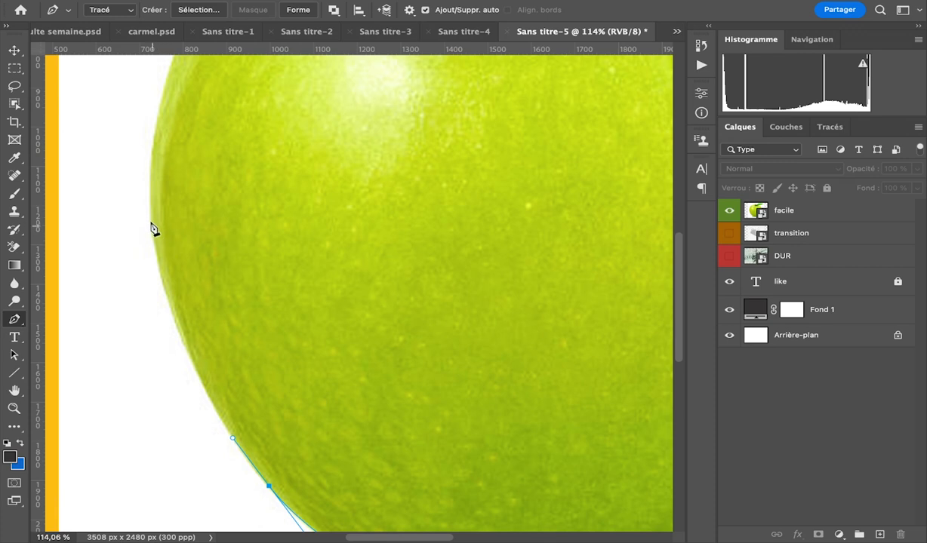
left_click_drag(157, 258, 137, 162)
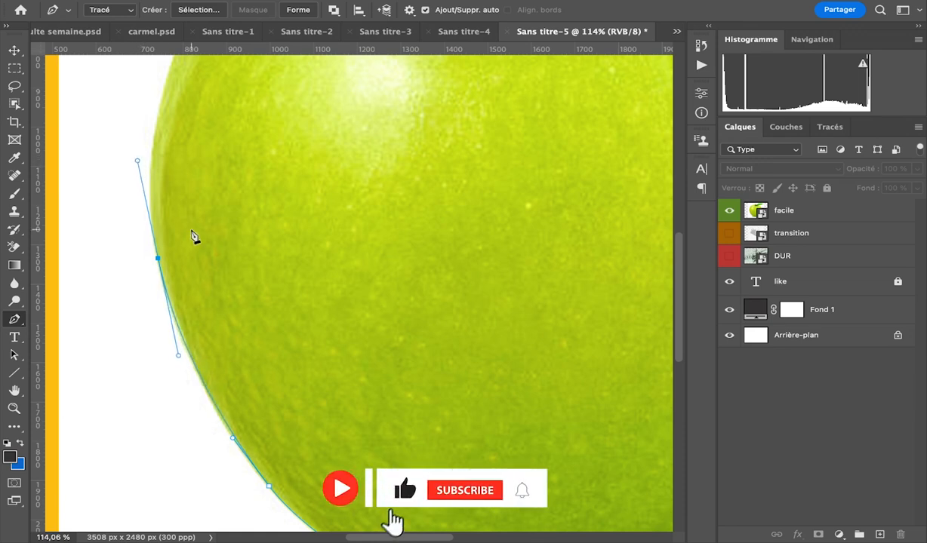
scroll(193, 236, "up", 5)
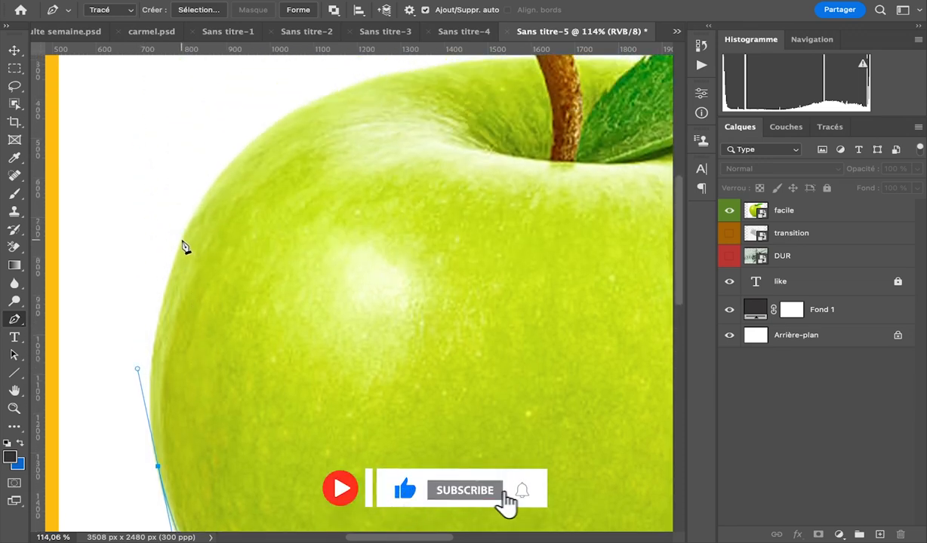
left_click_drag(182, 241, 187, 225)
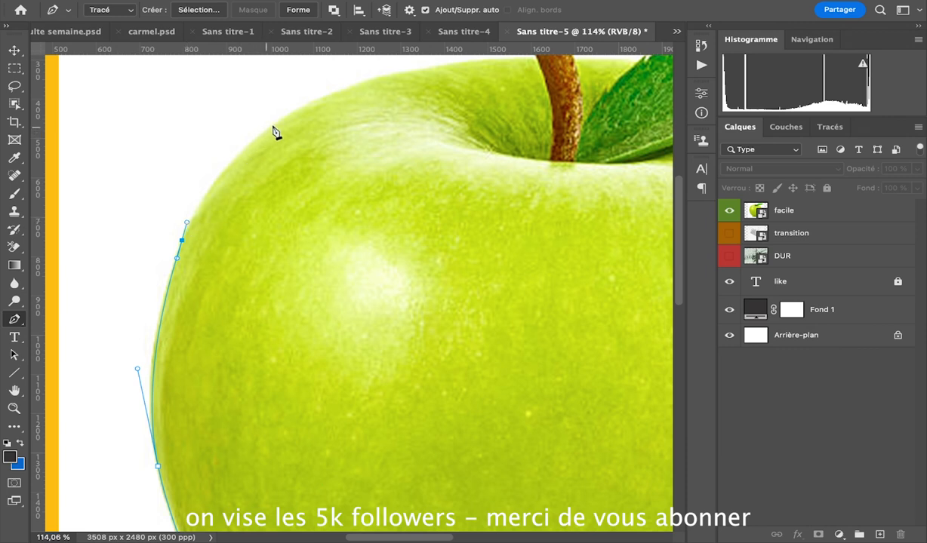
Curve the path over the apple's upper-left shoulder to a smooth anchor left of the stem.
scroll(281, 130, "right", 5)
scroll(280, 130, "up", 2)
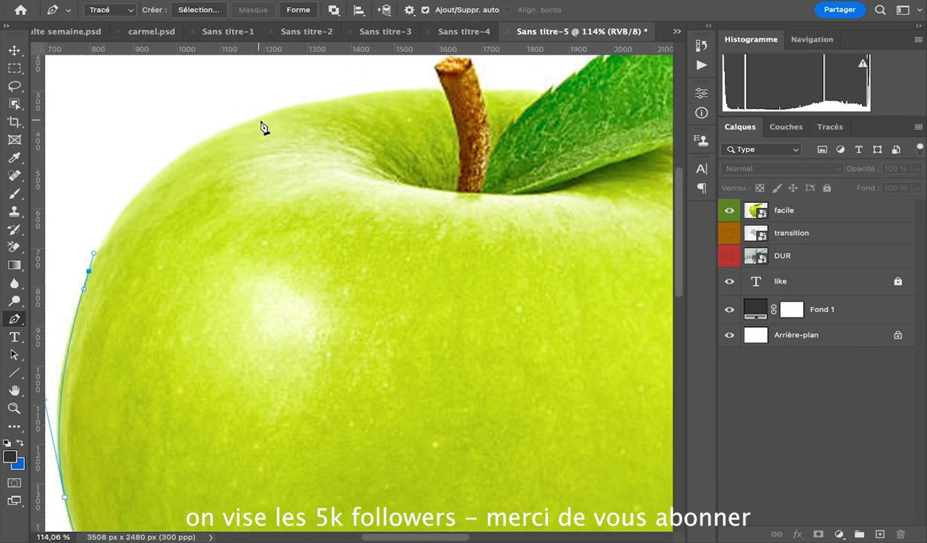
left_click(274, 114)
left_click_drag(274, 115, 402, 82)
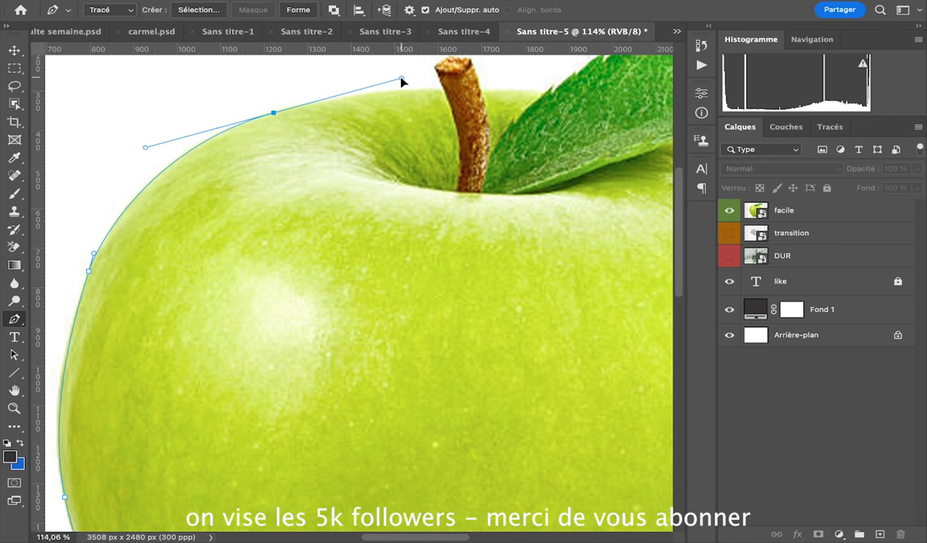
scroll(414, 101, "up", 5)
scroll(414, 102, "right", 2)
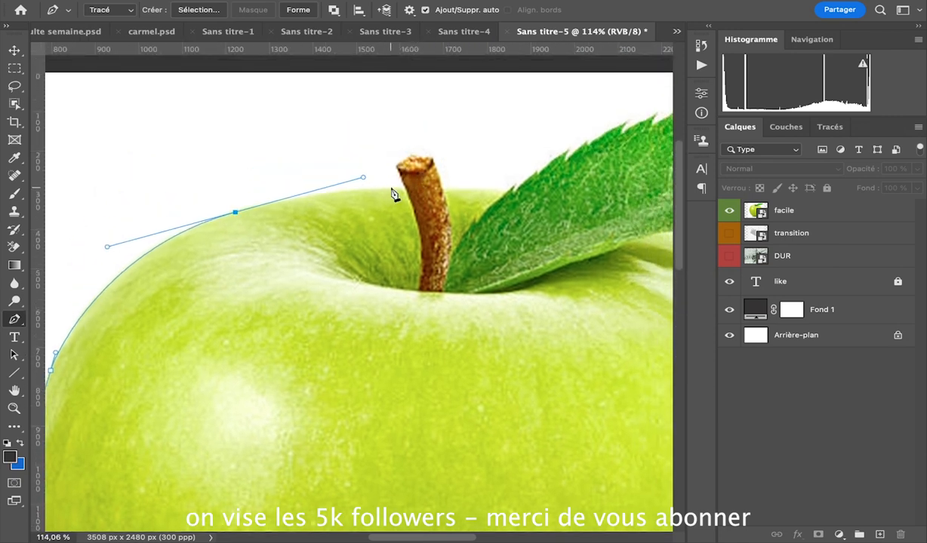
left_click(391, 188)
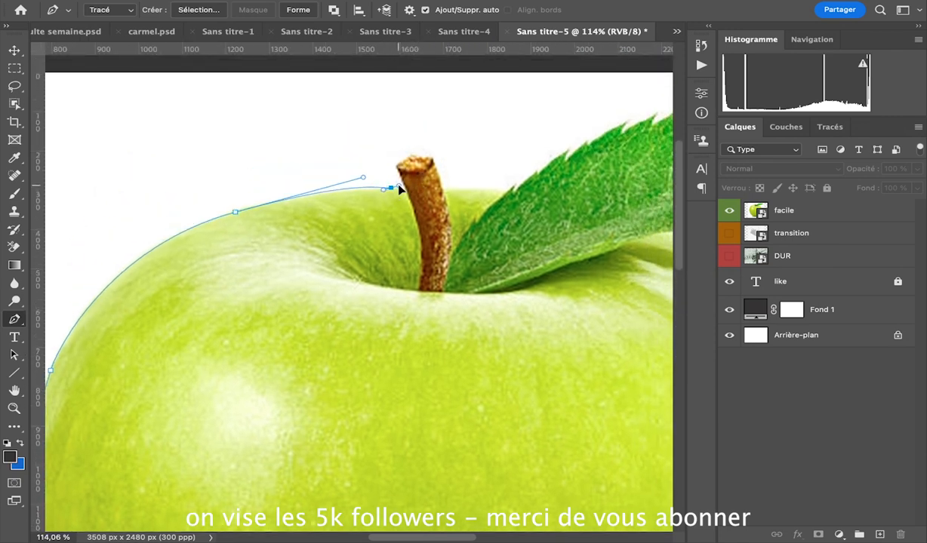
key("super+z")
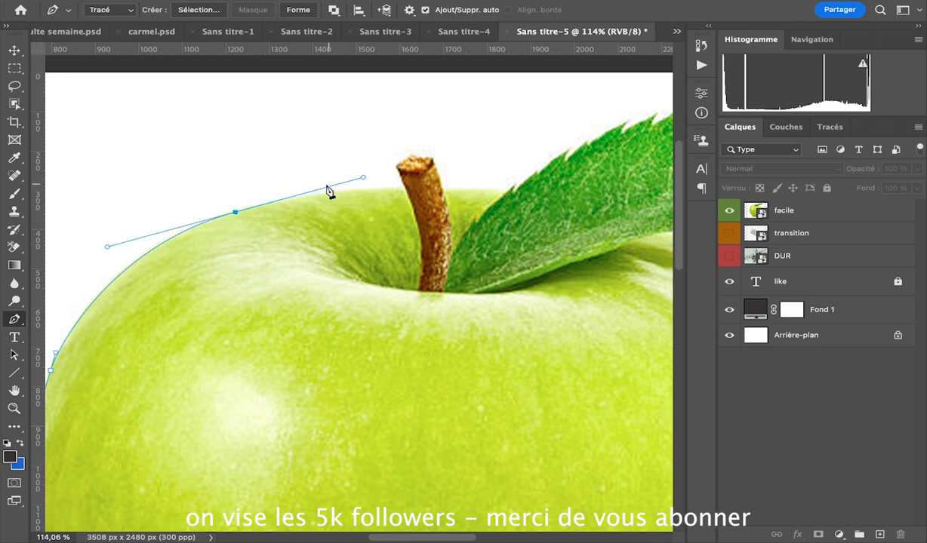
key("super+z")
Continue the path to the stem, outline the stem's top, and follow the apple's upper edge onto the start of the leaf.
left_click(236, 213)
left_click_drag(404, 189, 431, 191)
left_click(403, 189)
left_click(397, 169)
left_click(413, 156)
left_click(432, 159)
left_click(442, 188)
scroll(467, 190, "right", 4)
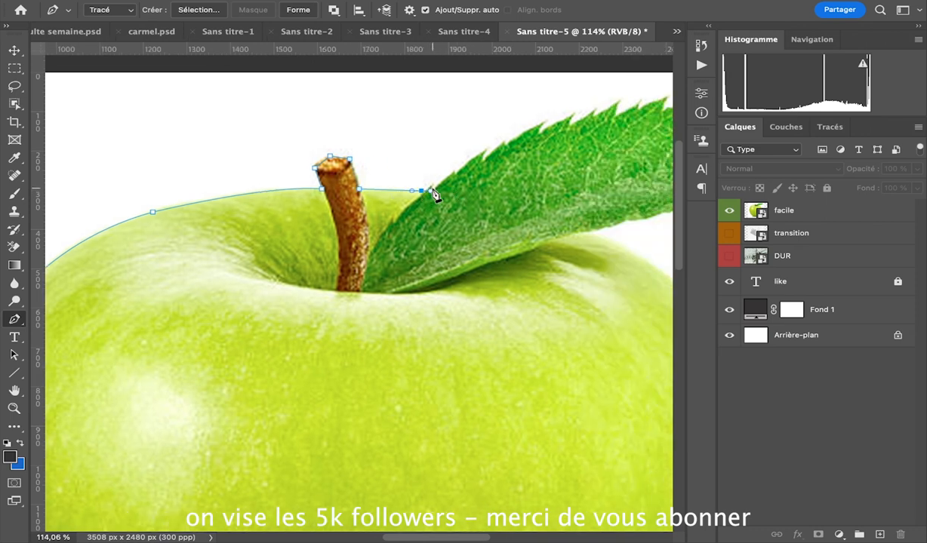
scroll(433, 192, "right", 4)
scroll(433, 192, "up", 1)
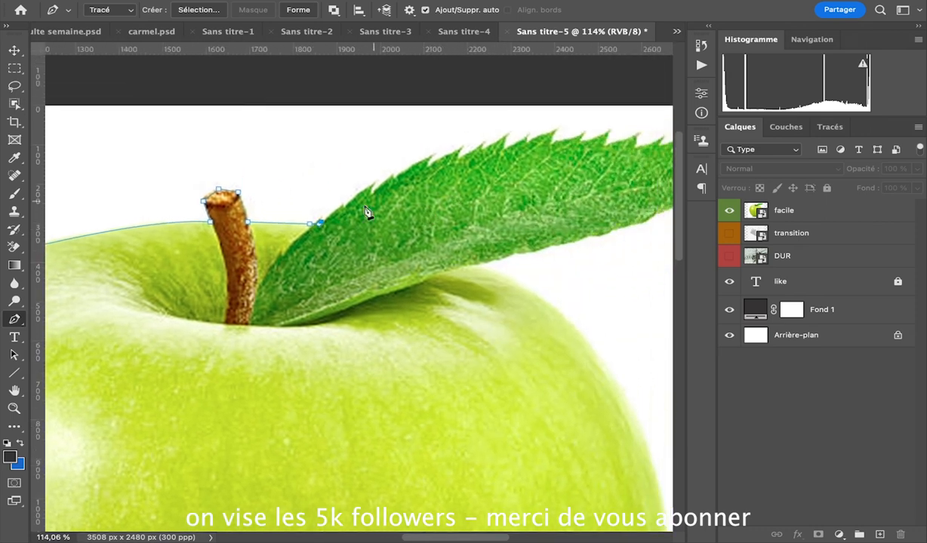
scroll(611, 156, "right", 4)
scroll(612, 156, "up", 1)
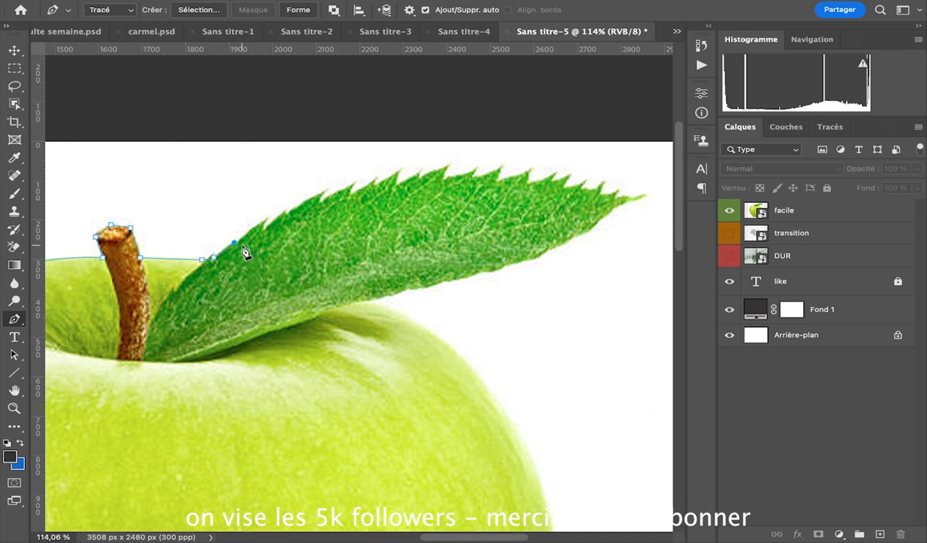
left_click(634, 200)
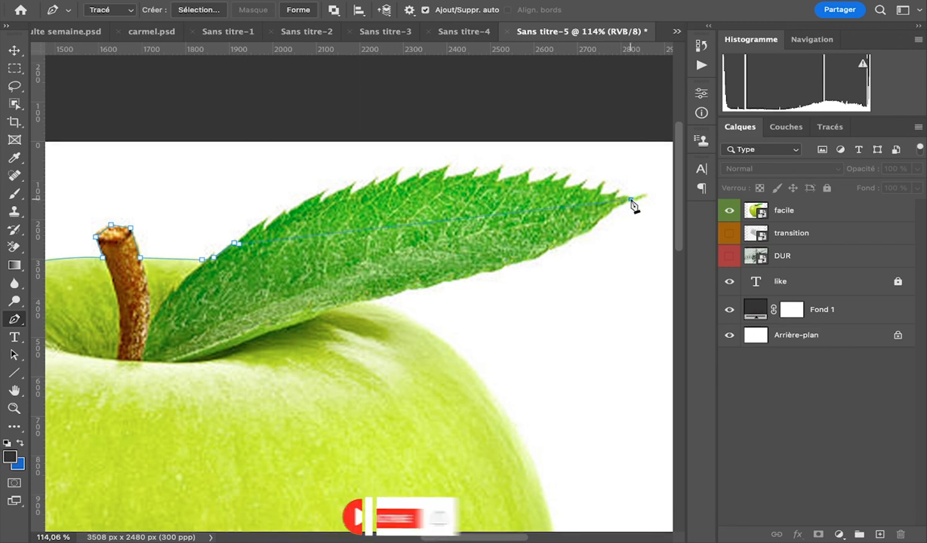
scroll(634, 202, "right", 5)
mouse_move(625, 247)
left_mouse_down()
mouse_move(625, 269)
mouse_move(621, 259)
left_mouse_up()
scroll(283, 271, "left", 5)
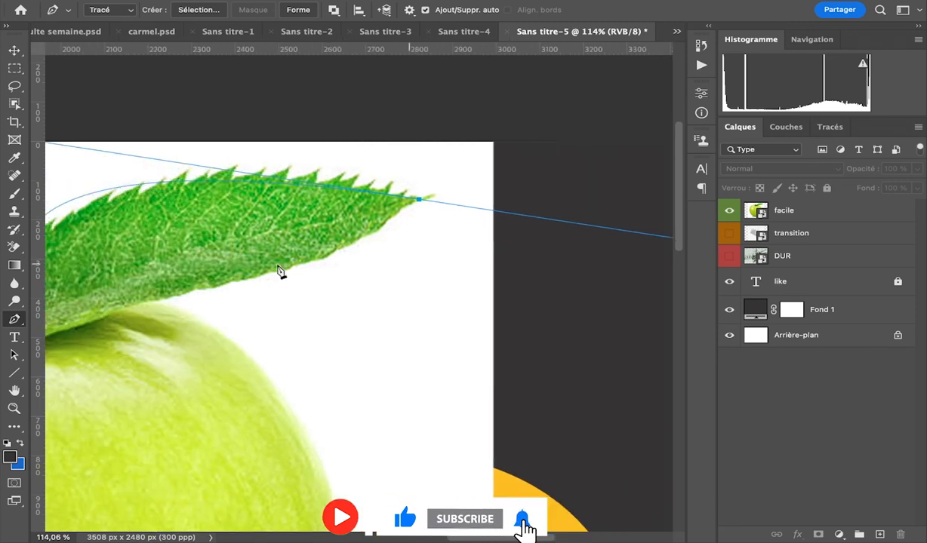
scroll(279, 272, "right", 1)
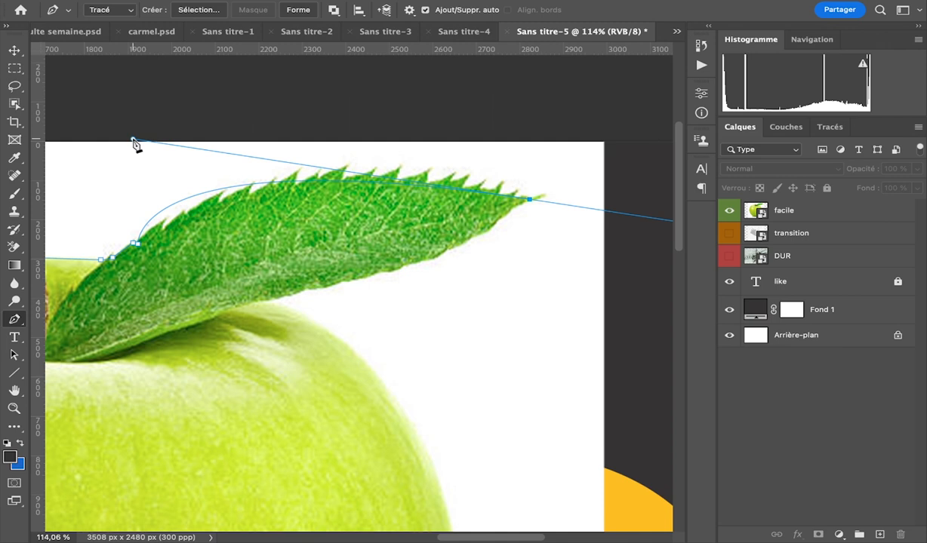
Trace the leaf inside its serrated upper edge to near the tip, and back along its lower edge to the apple.
left_click_drag(486, 197, 667, 246)
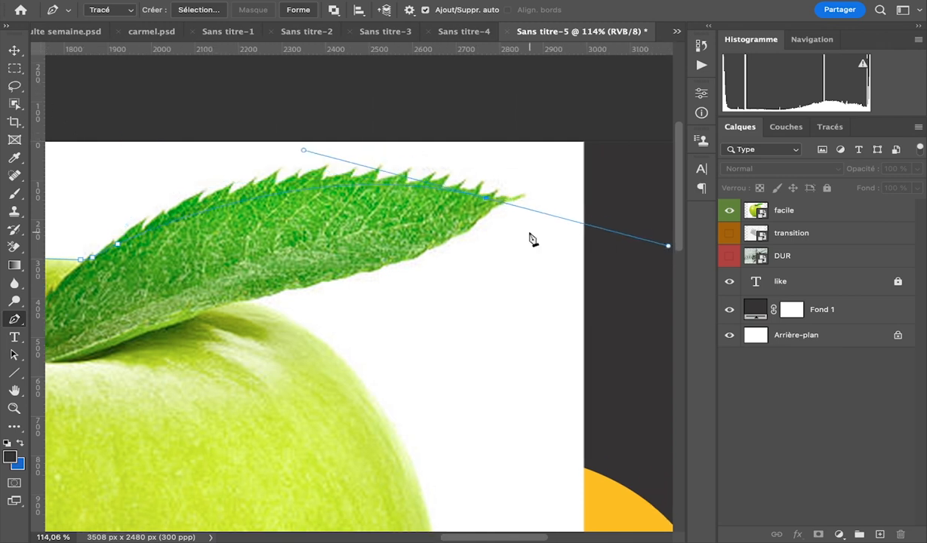
left_click(487, 197, "alt")
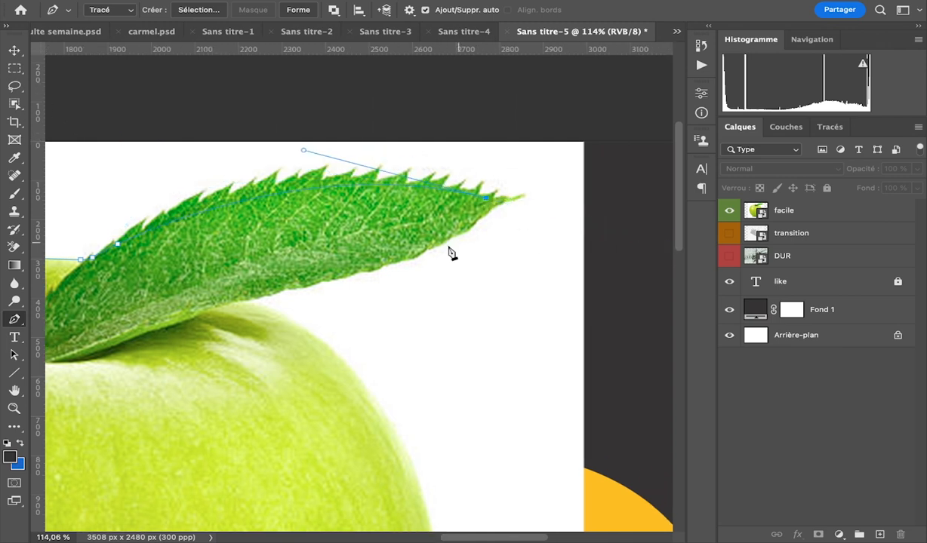
left_click_drag(442, 247, 576, 206)
left_click_drag(370, 259, 157, 304)
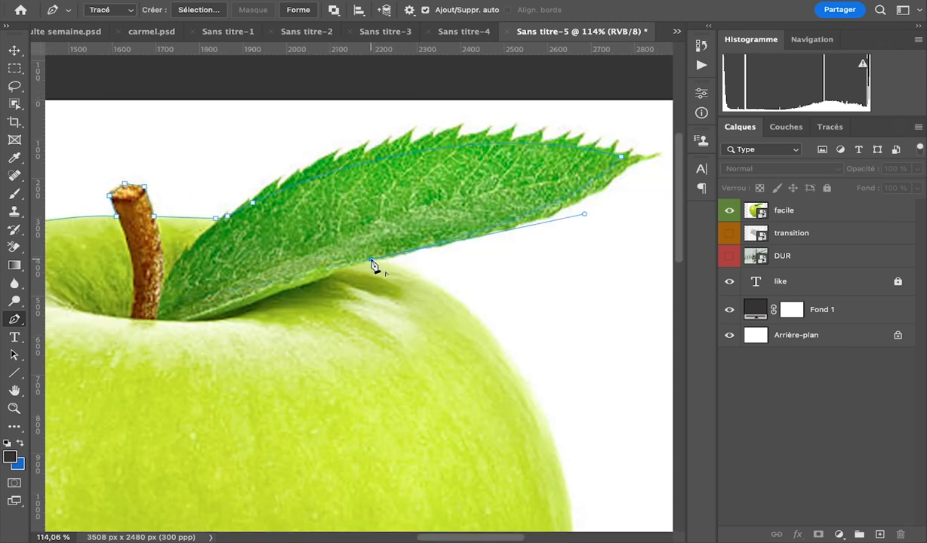
Trace the apple's right edge downward from the leaf with curved anchors.
scroll(371, 259, "down", 3)
scroll(370, 258, "right", 2)
left_click(303, 171, "alt")
left_click_drag(435, 265, 480, 338)
scroll(480, 338, "down", 5)
scroll(480, 338, "right", 2)
left_click(353, 96, "alt")
left_click_drag(420, 359, 391, 501)
Trace the apple's lower-right and bottom edge above the reflection and close the path at its starting anchor.
scroll(390, 500, "down", 5)
scroll(390, 500, "left", 1)
left_click_drag(357, 360, 347, 372)
scroll(347, 372, "left", 4)
left_click_drag(430, 387, 322, 391)
scroll(398, 398, "left", 4)
scroll(399, 398, "down", 1)
left_click(488, 394)
scroll(489, 395, "right", 3)
scroll(489, 395, "up", 1)
scroll(489, 395, "down", 4)
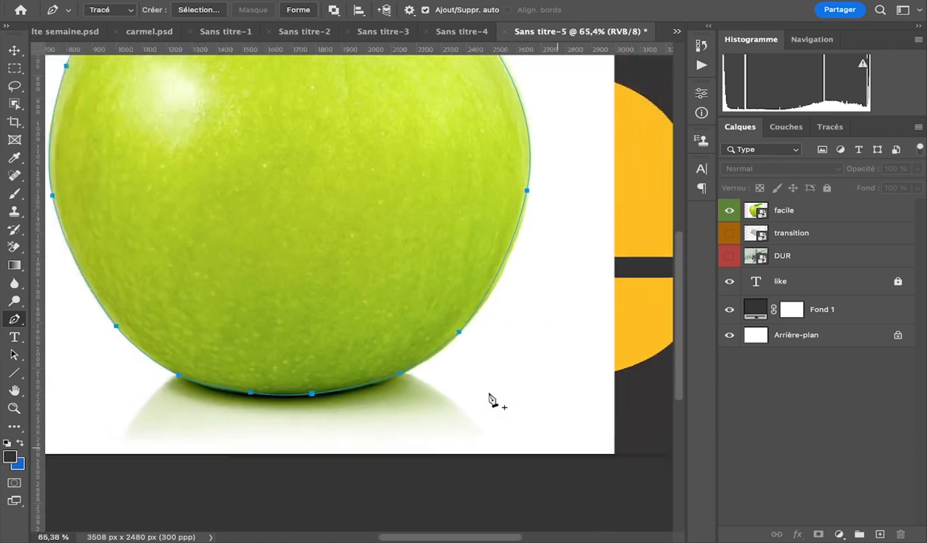
Turn the path into a selection, copy the apple from the "facile" layer to a new layer, and hide "facile".
scroll(489, 399, "down", 3)
scroll(489, 399, "up", 1)
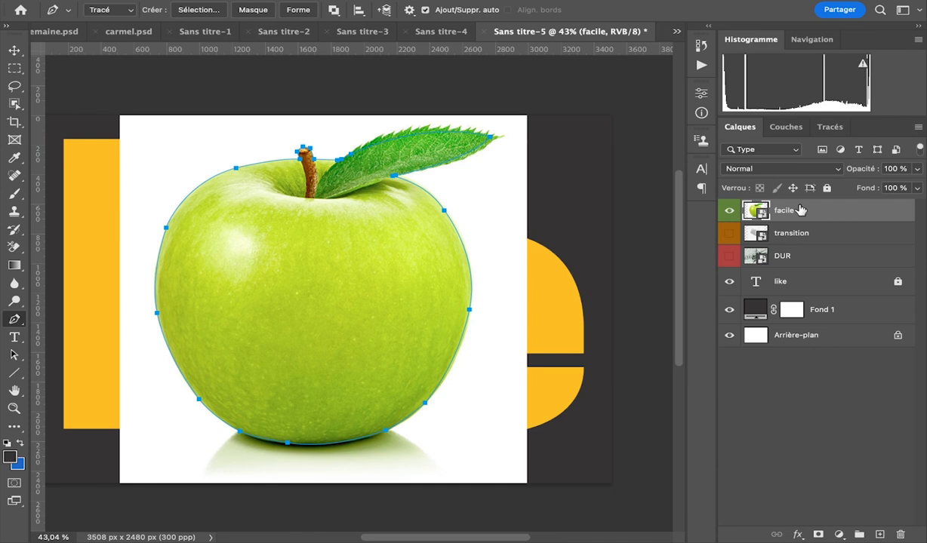
key("ctrl+Return")
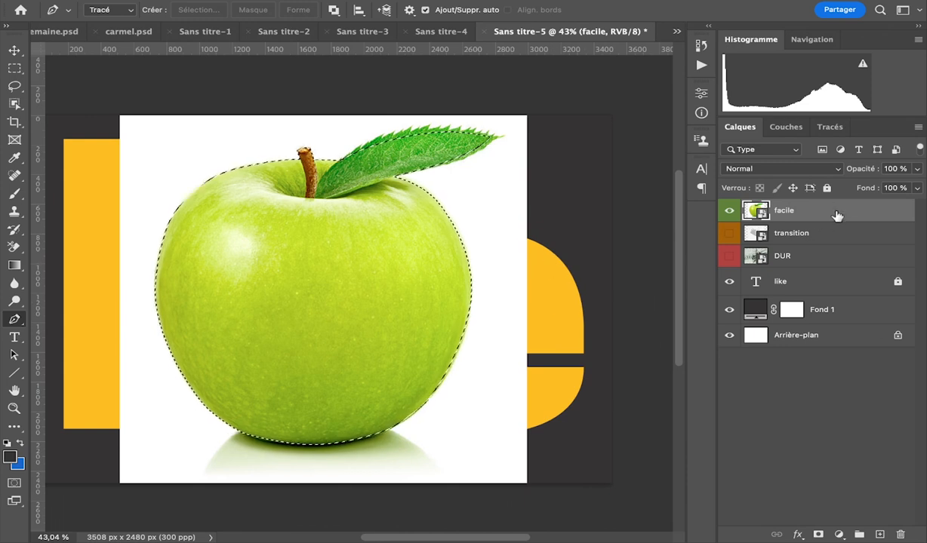
key("ctrl+j")
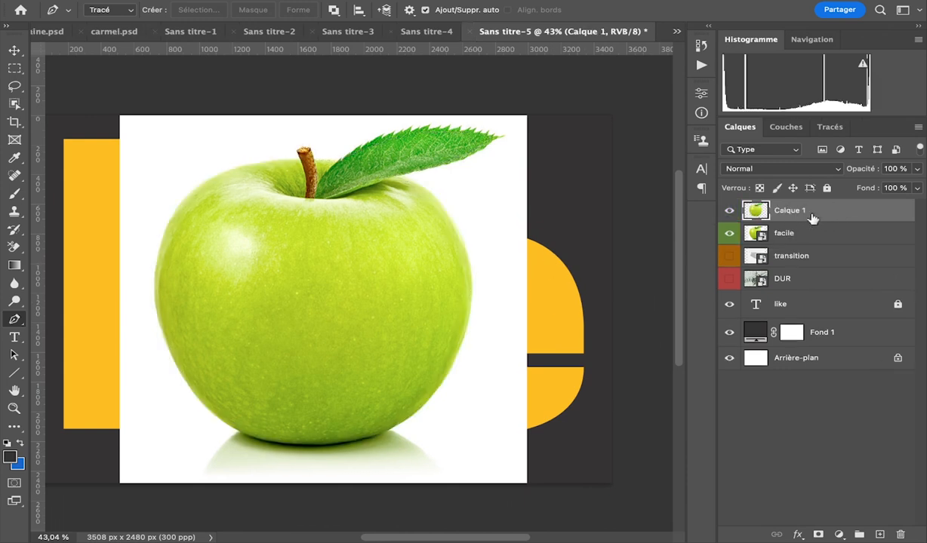
left_click(729, 235)
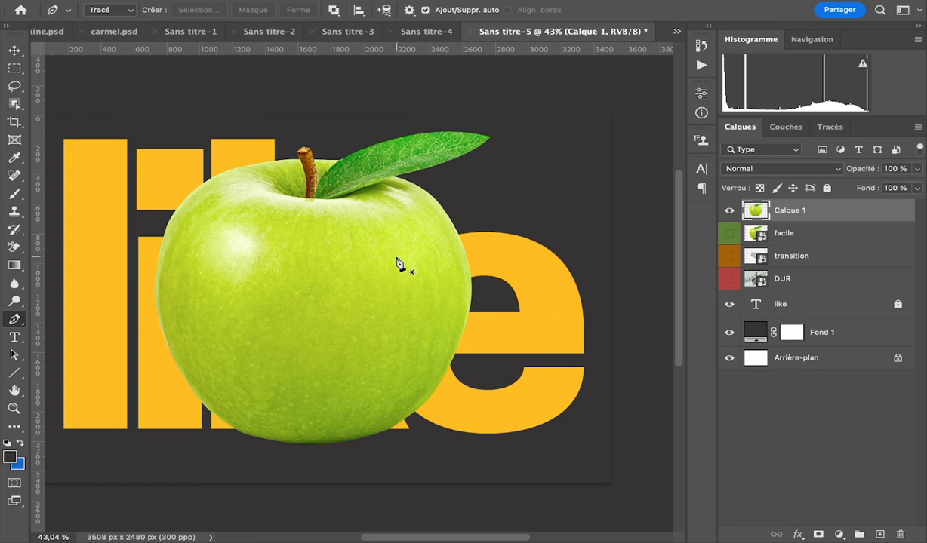
Examine the edges of the apple cut-out against the dark background and yellow text at several magnifications.
scroll(399, 263, "up", 5)
scroll(399, 263, "down", 4)
scroll(399, 263, "up", 5)
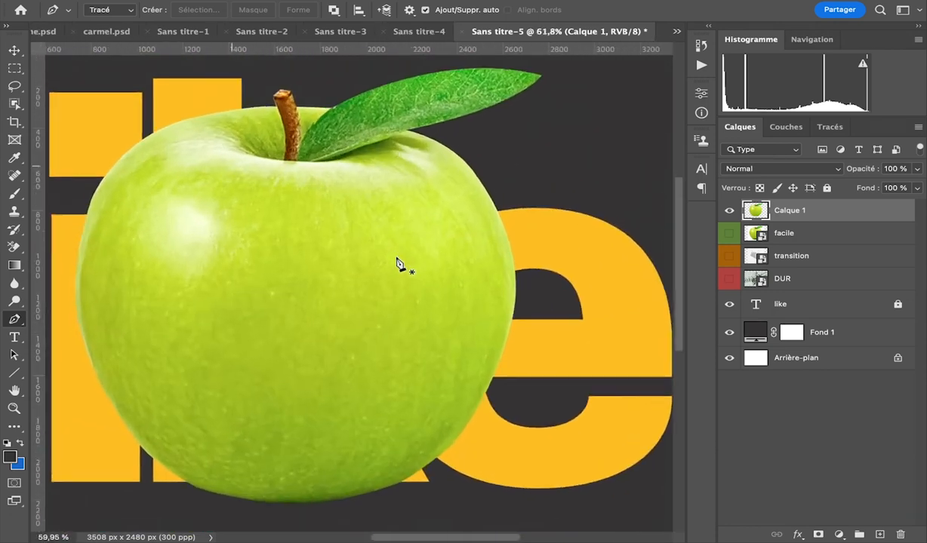
scroll(399, 263, "down", 4)
scroll(399, 263, "up", 4)
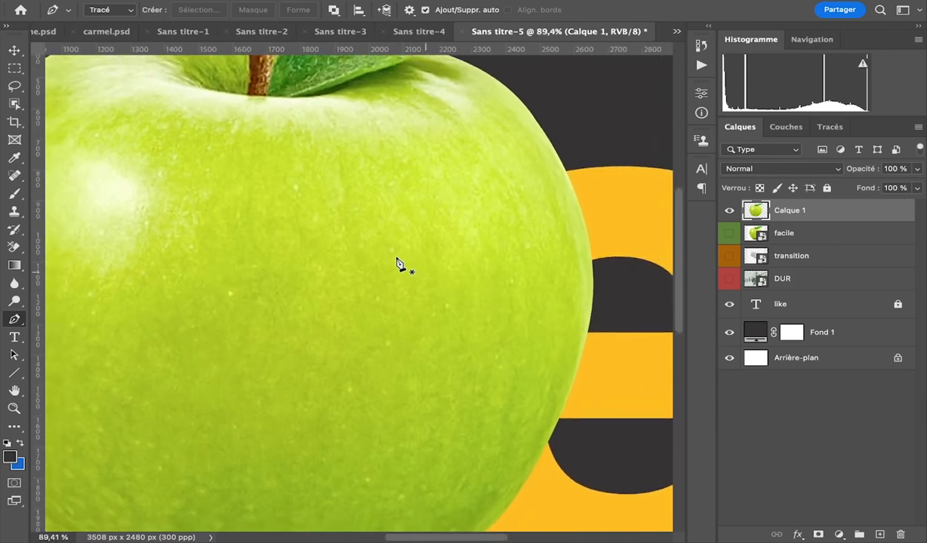
scroll(399, 263, "down", 4)
scroll(399, 263, "up", 1)
scroll(399, 263, "down", 2)
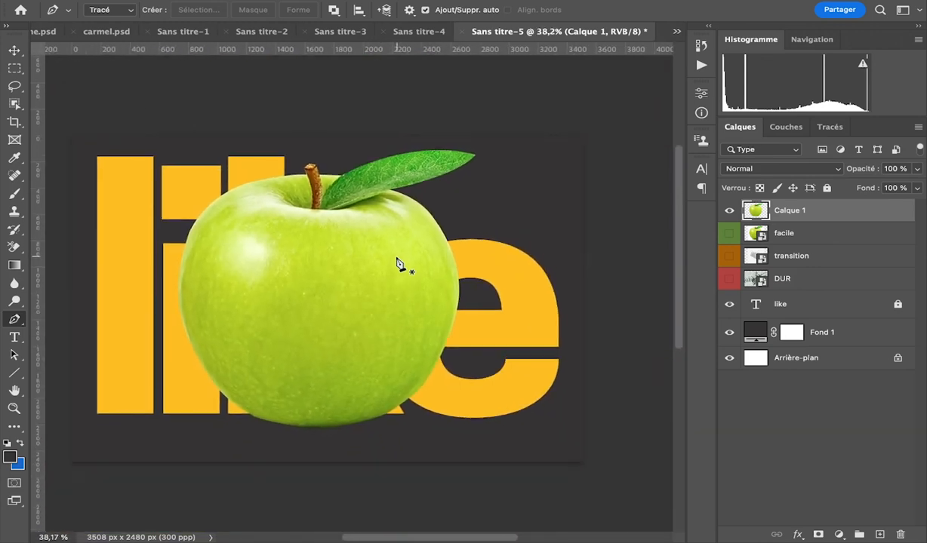
Shift the apple cut-out slightly downward and rename its layer "plume".
key("v")
mouse_move(298, 215)
left_mouse_down()
mouse_move(200, 245)
mouse_move(342, 244)
mouse_move(254, 227)
mouse_move(316, 155)
mouse_move(282, 181)
mouse_move(298, 215)
mouse_move(312, 223)
mouse_move(317, 205)
mouse_move(315, 222)
mouse_move(277, 186)
mouse_move(306, 224)
left_mouse_up()
double_click(787, 214)
type("plume")
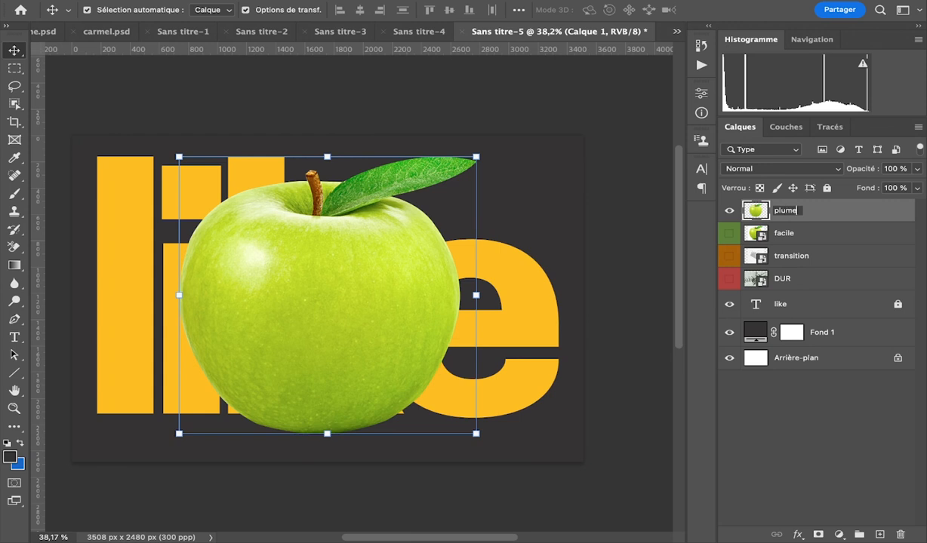
key("Return")
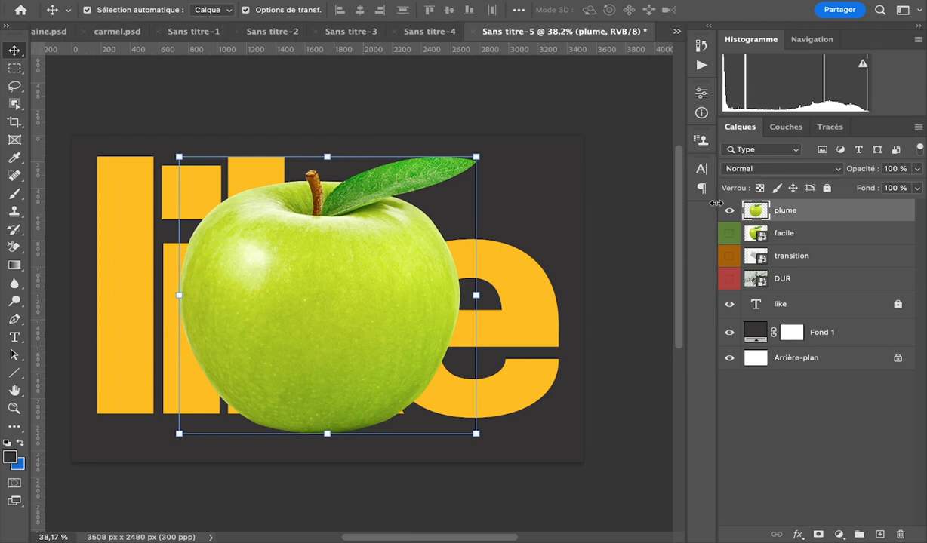
Hide the "plume" layer, then show the "facile" layer and make it the active layer.
left_click(729, 212)
left_click(729, 234)
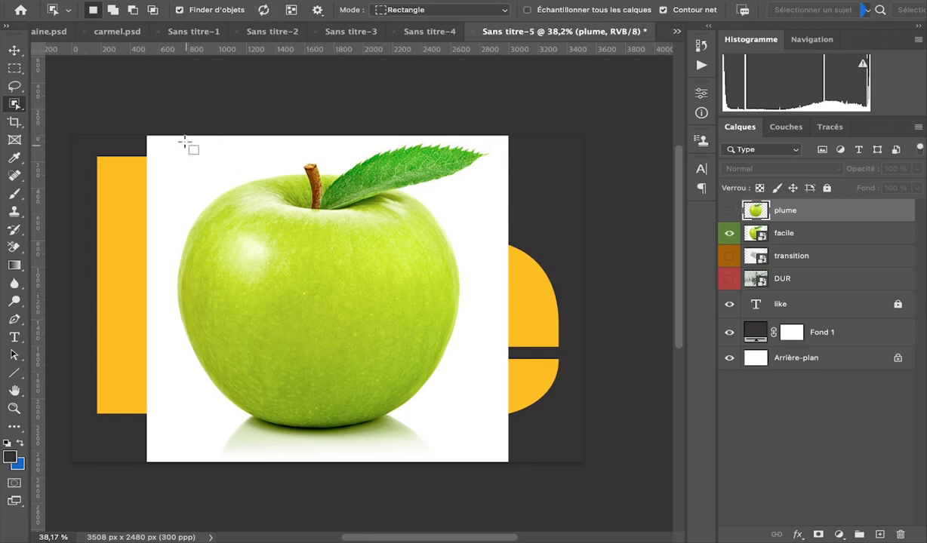
left_click_drag(163, 140, 184, 137)
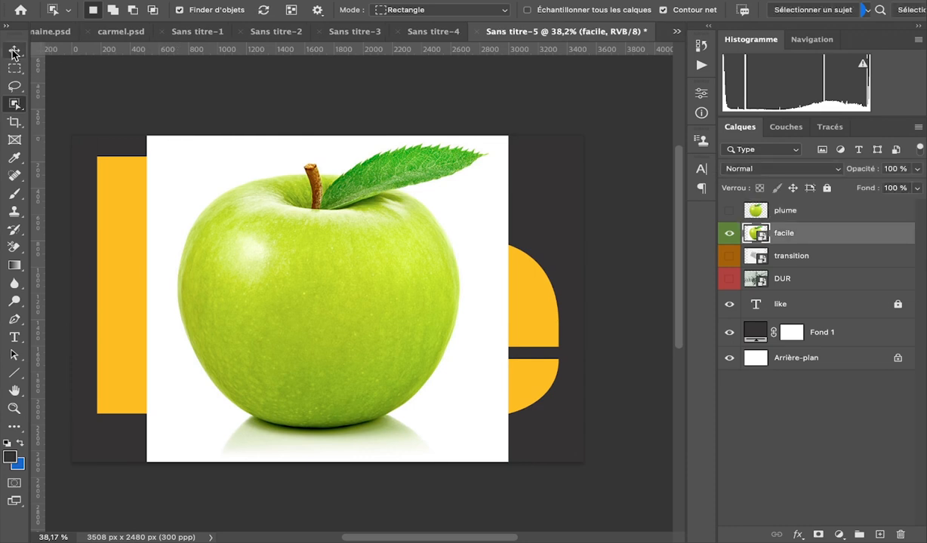
Select the whole apple with the Object Selection tool in new-selection mode.
left_click(15, 49)
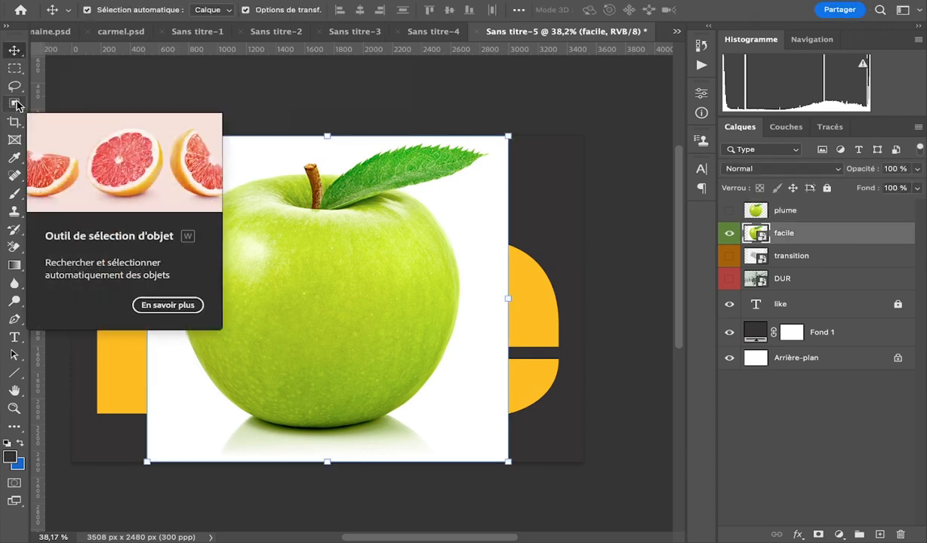
left_click(14, 105)
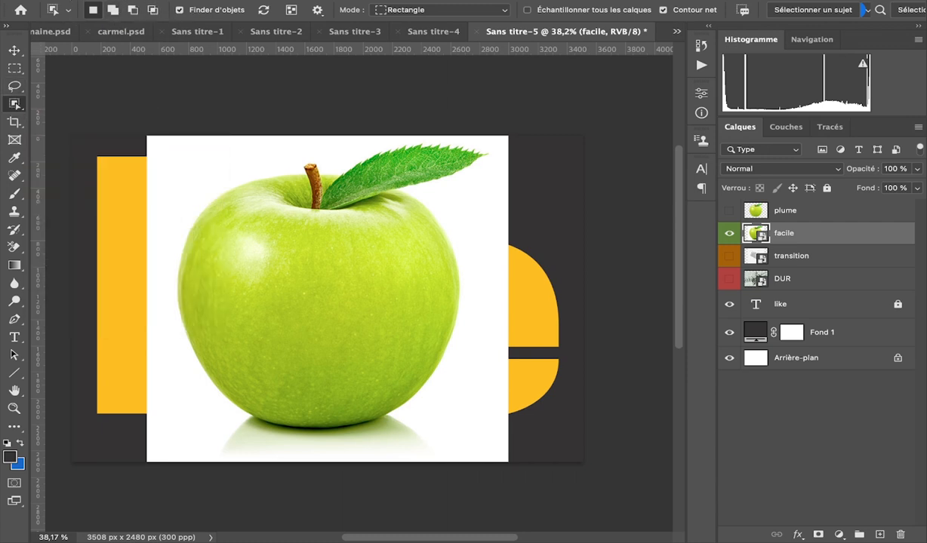
left_click(93, 10)
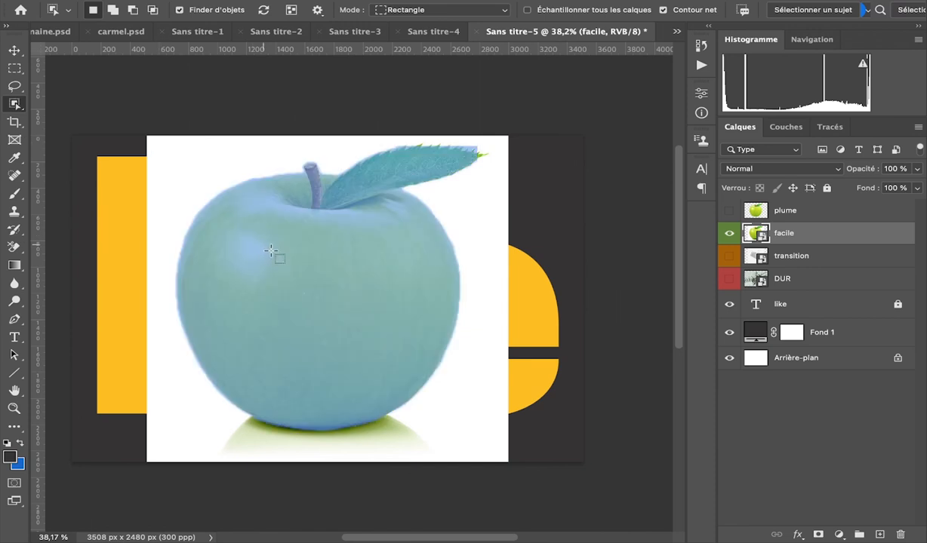
left_click(310, 252)
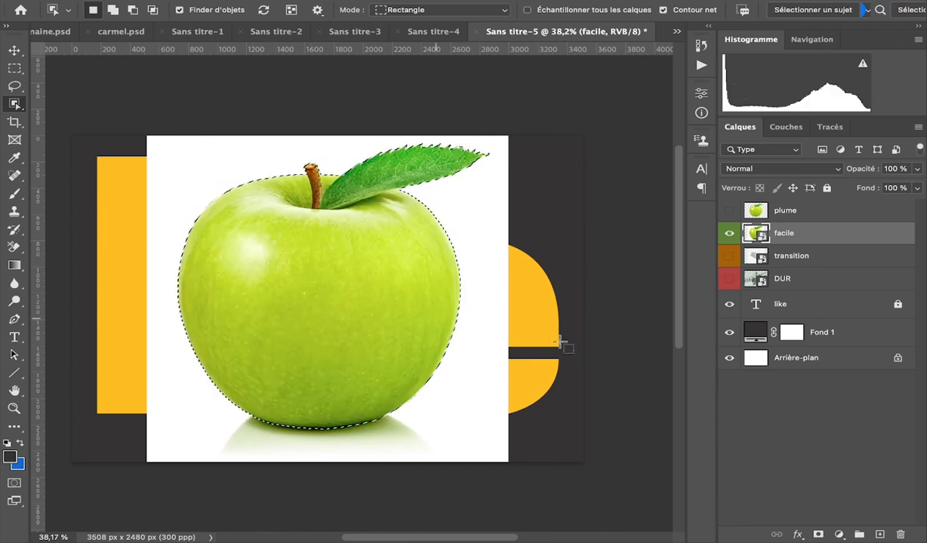
Run Select Subject on the "facile" layer, accepting that it replaces the current selection.
scroll(614, 370, "up", 3)
left_click(828, 12)
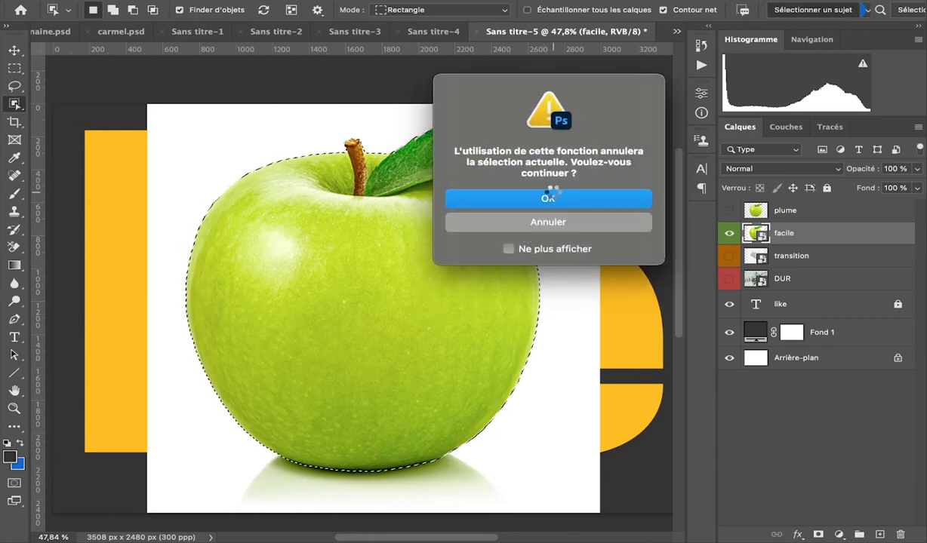
left_click(552, 197)
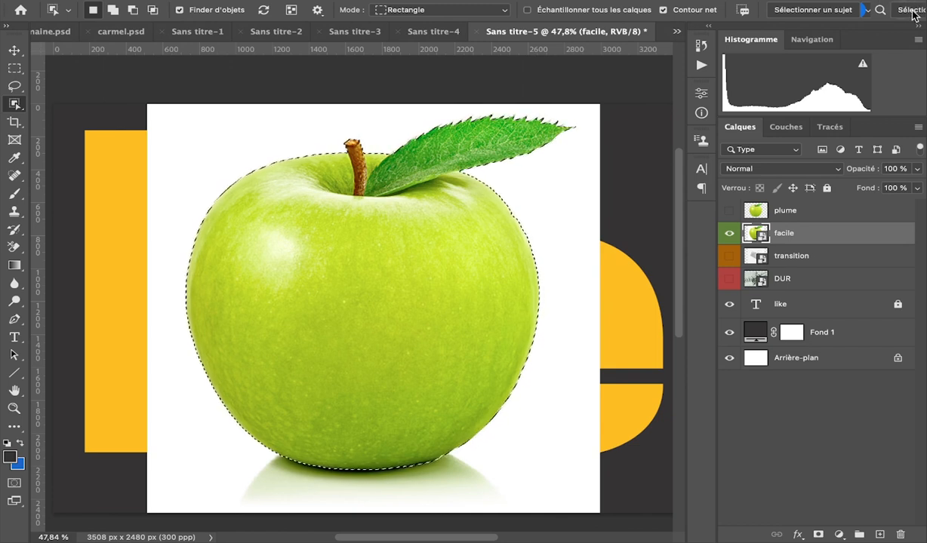
Open Select and Mask for the apple selection and set the Refine Edge brush to 35 px with 41 % spacing.
left_click(908, 11)
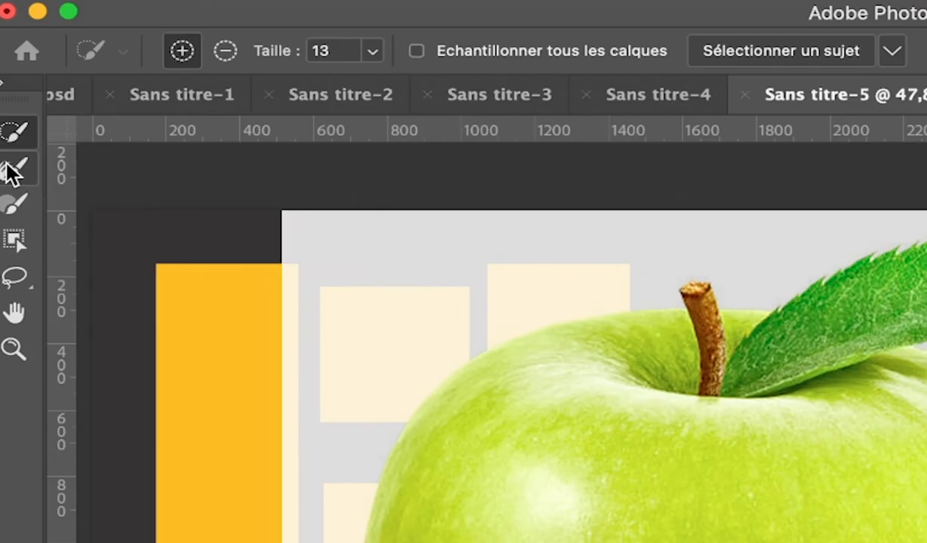
left_click(12, 73)
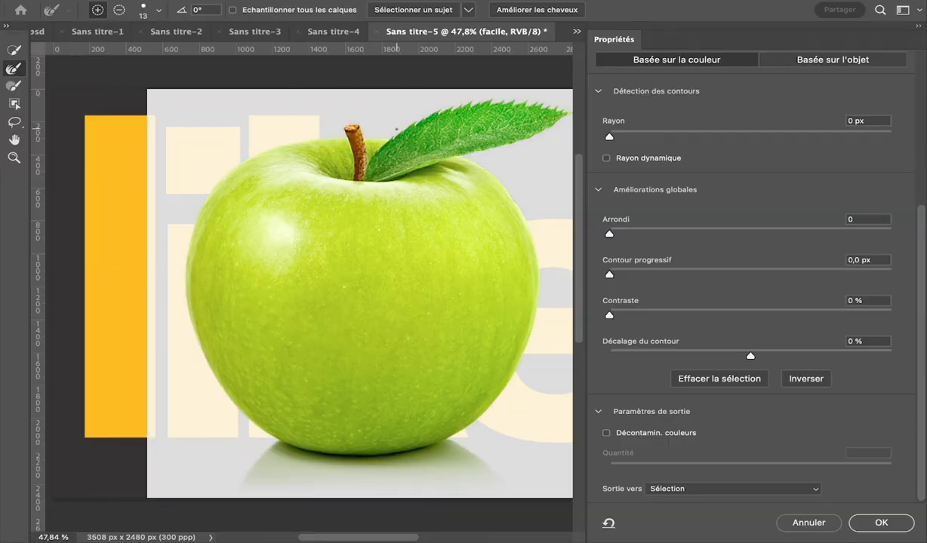
left_click(159, 11)
left_click(100, 47)
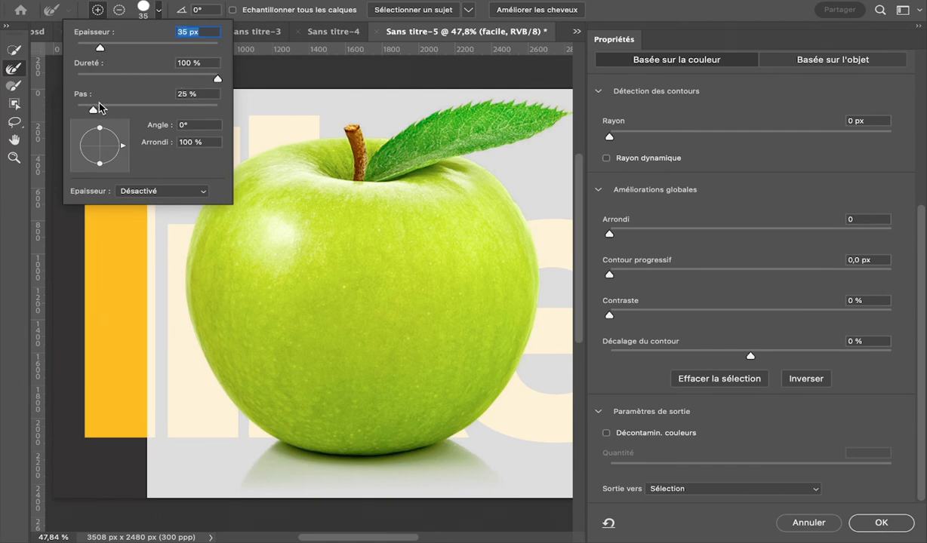
left_click(107, 110)
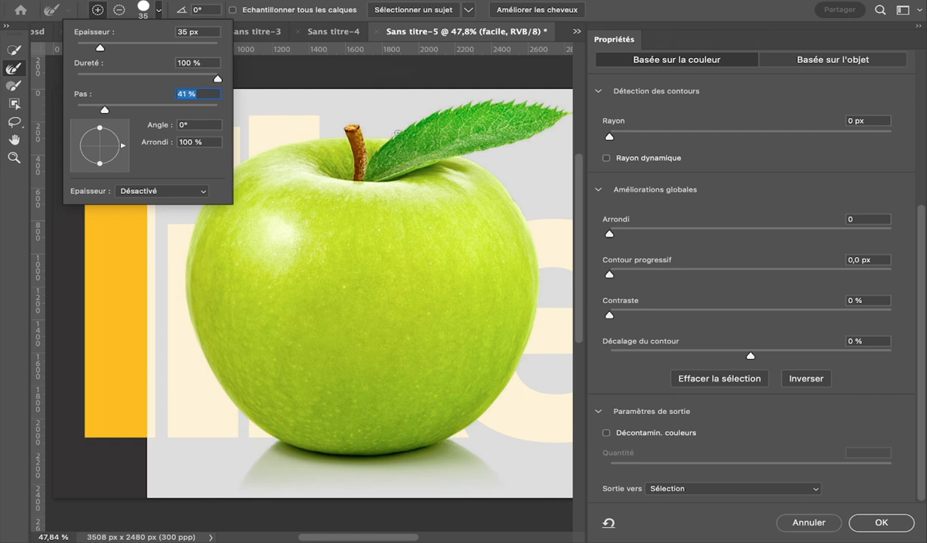
key("Return")
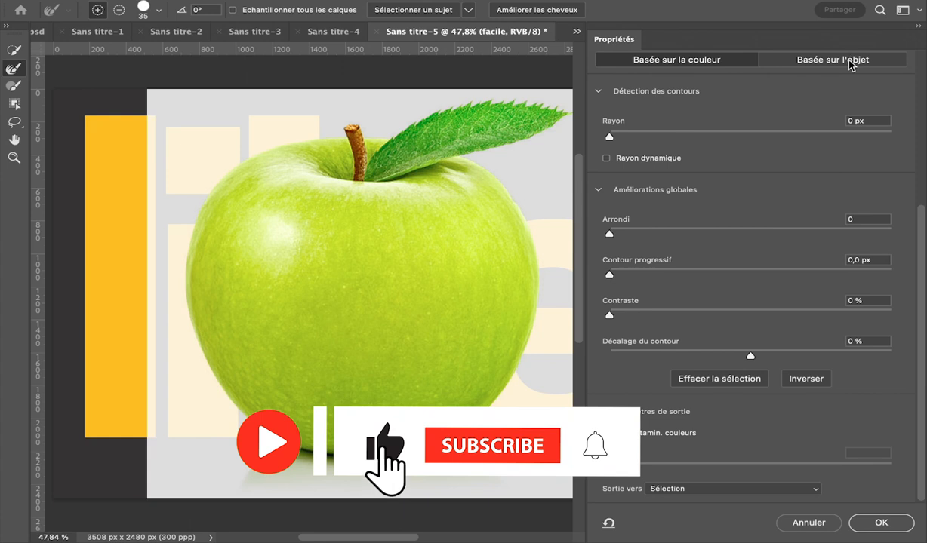
Check the selection edge preview and brush along the apple's upper-left contour with the Refine Edge brush.
scroll(709, 102, "up", 5)
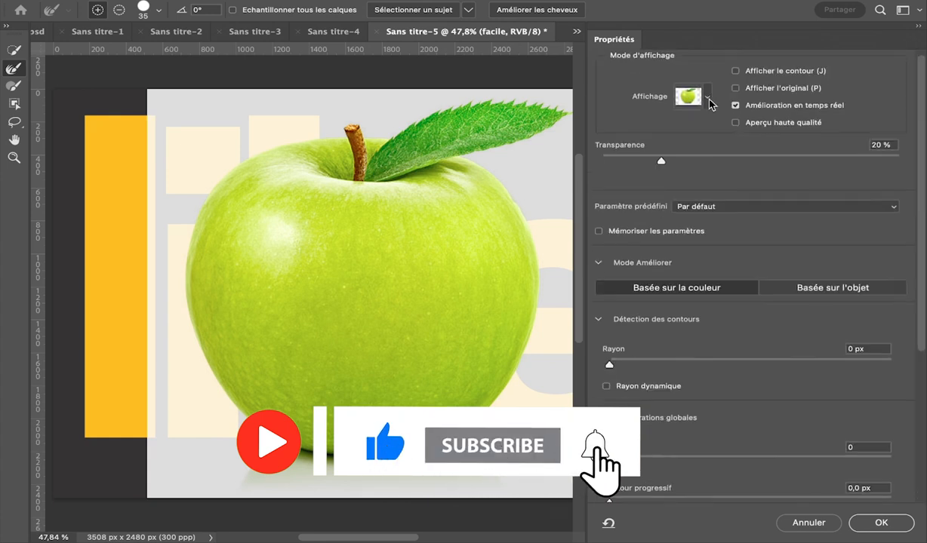
left_click(736, 77)
left_click(736, 78)
left_click(736, 78)
mouse_move(381, 134)
left_mouse_down()
mouse_move(345, 125)
mouse_move(289, 138)
mouse_move(221, 176)
left_mouse_up()
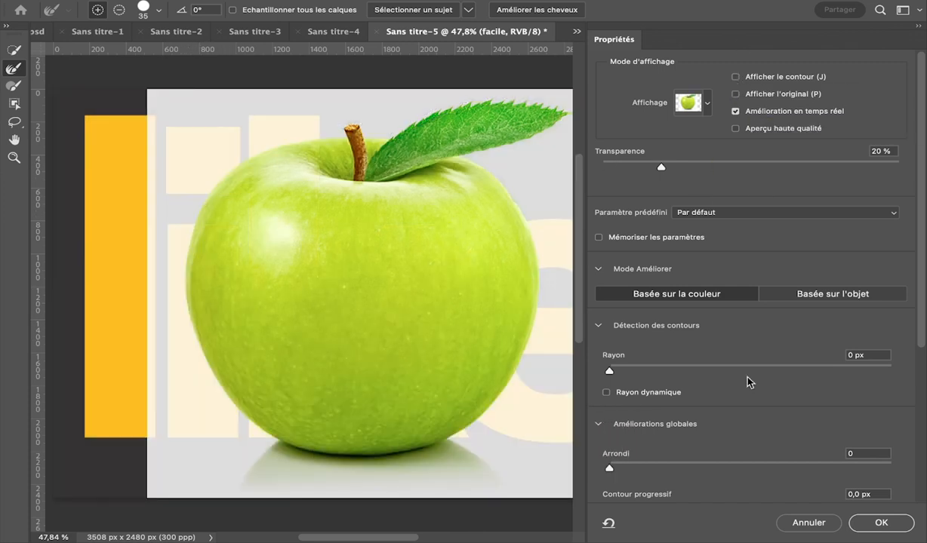
Enable colour decontamination and output the refined selection to a new layer with a layer mask.
scroll(647, 392, "down", 5)
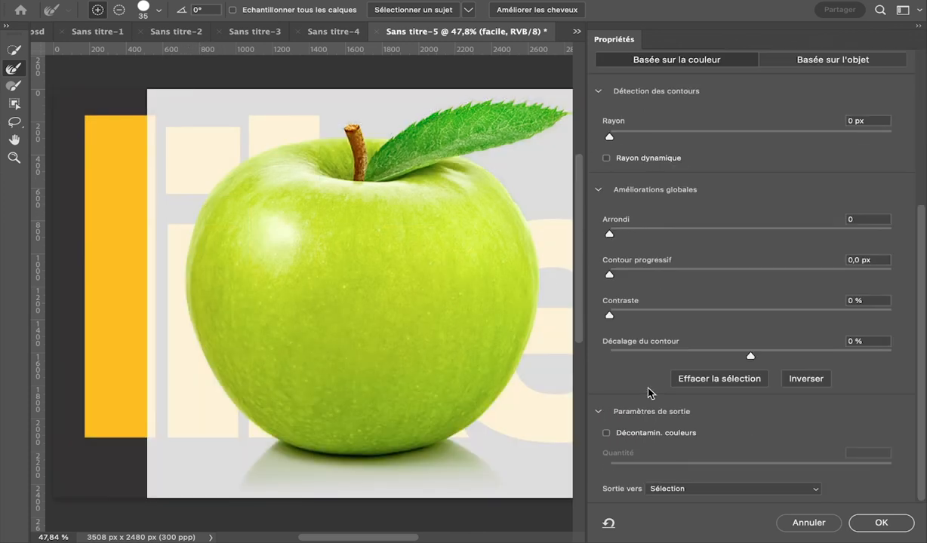
left_click(606, 434)
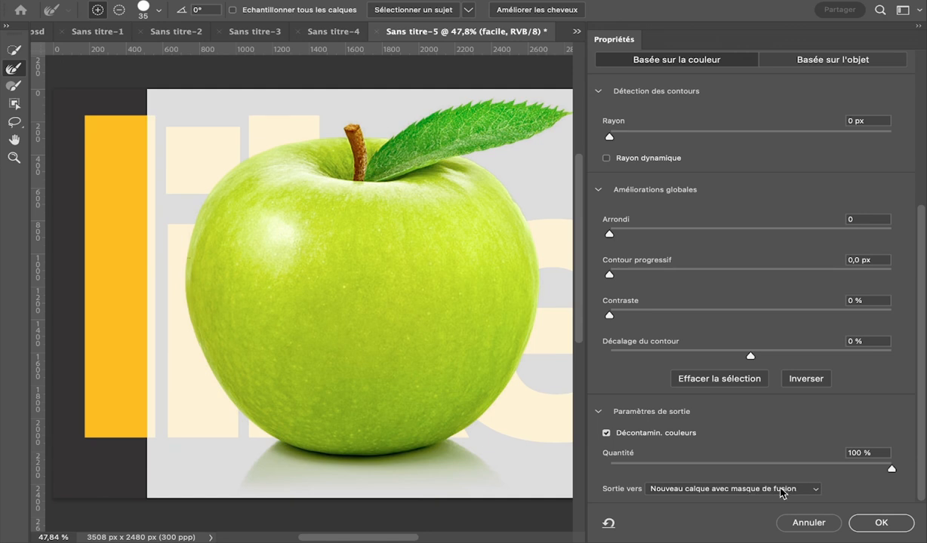
left_click(816, 490)
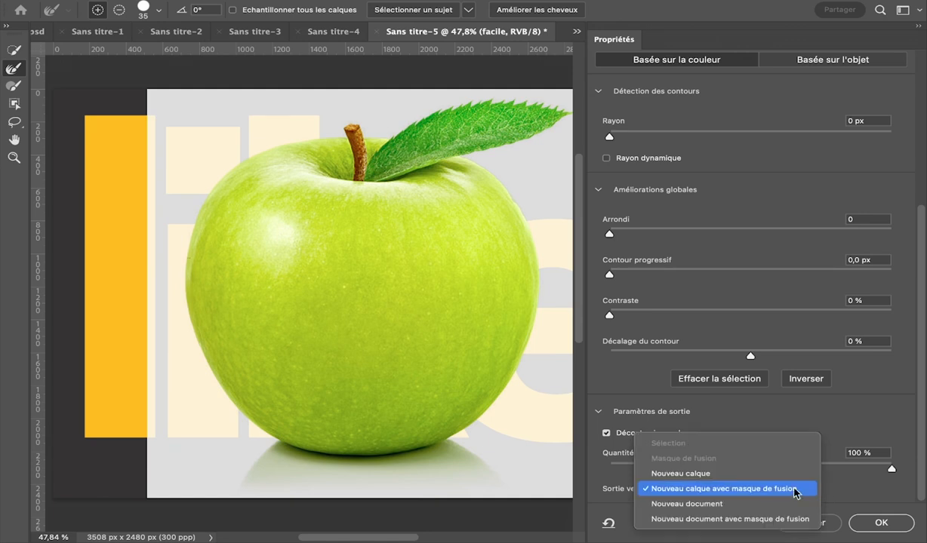
left_click(764, 490)
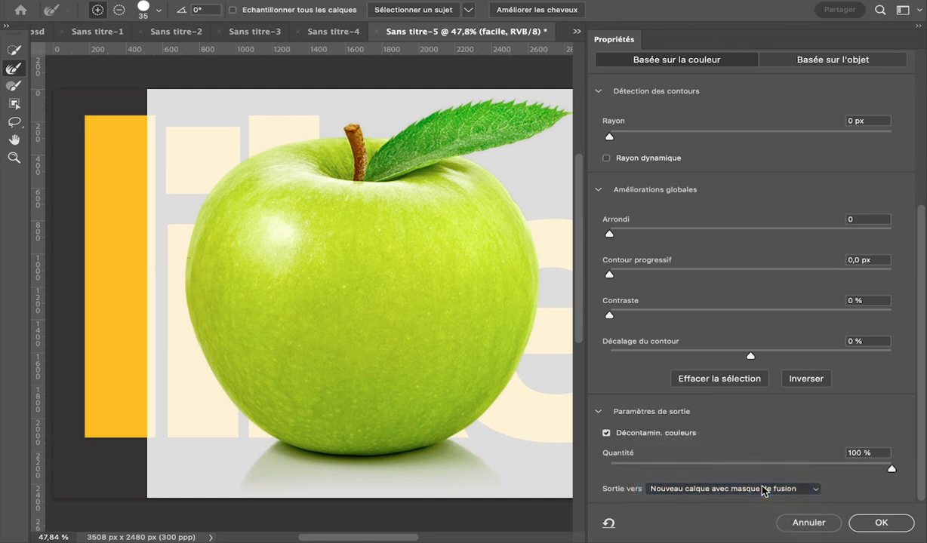
left_click(880, 525)
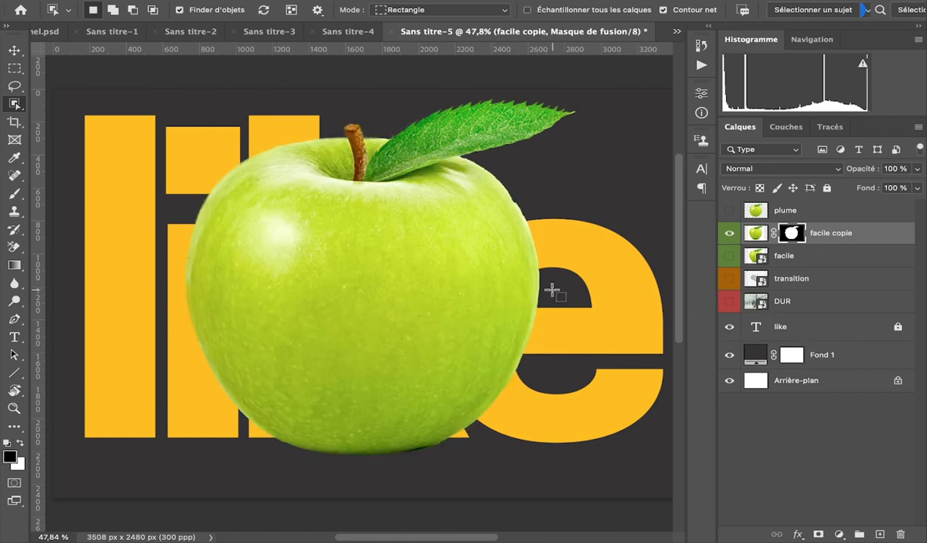
Compare the "plume" and "facile copie" cut-outs by alternating their visibility, and examine the masked apple's edges up close.
scroll(552, 290, "down", 4)
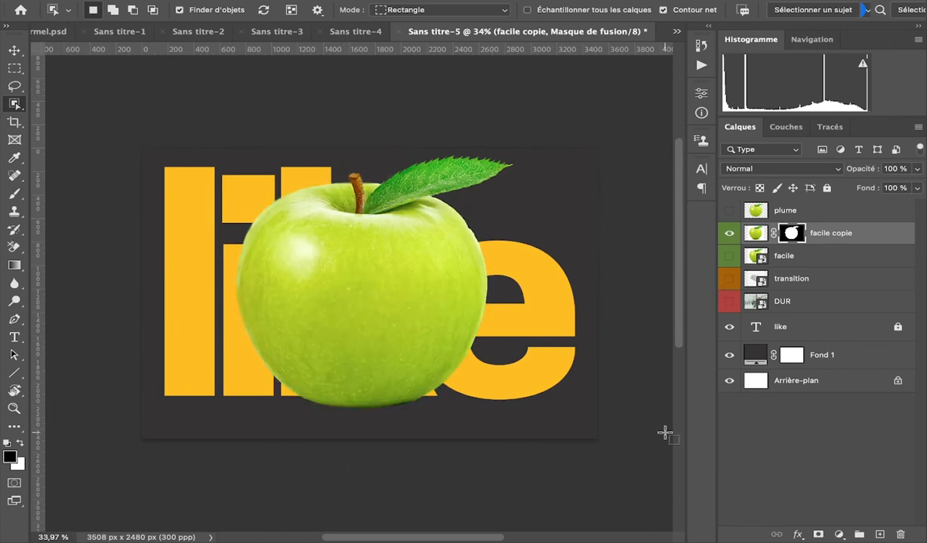
left_click(729, 236)
left_click(729, 210)
left_click(729, 211)
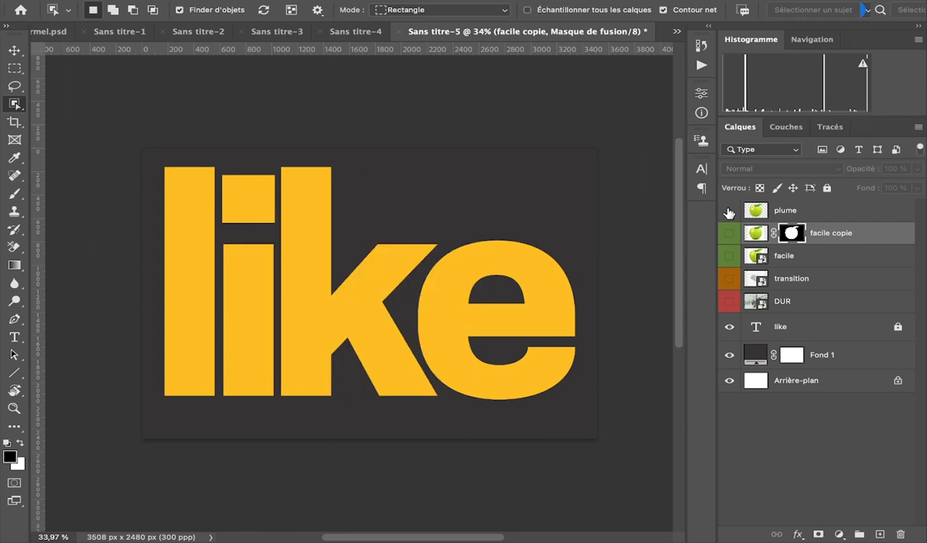
left_click(728, 234)
left_click(730, 235)
left_click(729, 213)
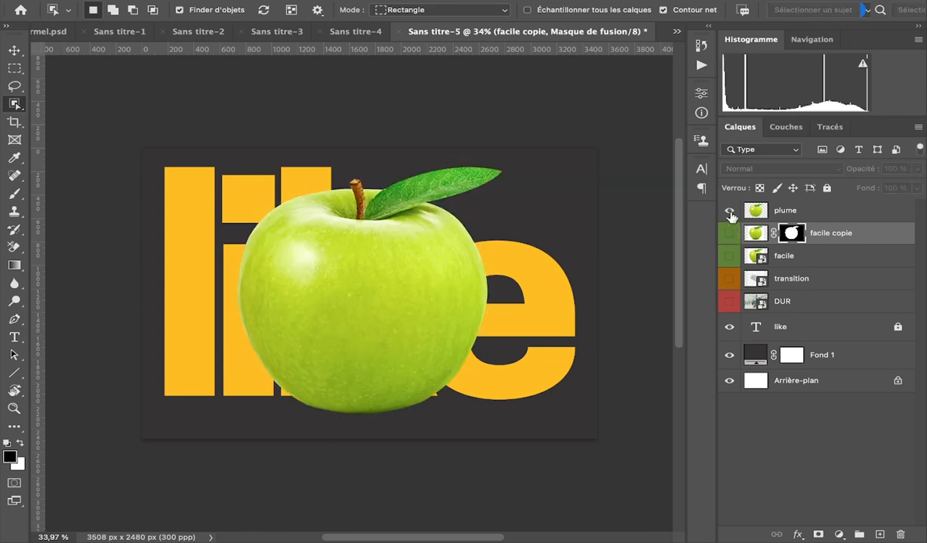
left_click(729, 212)
left_click(729, 234)
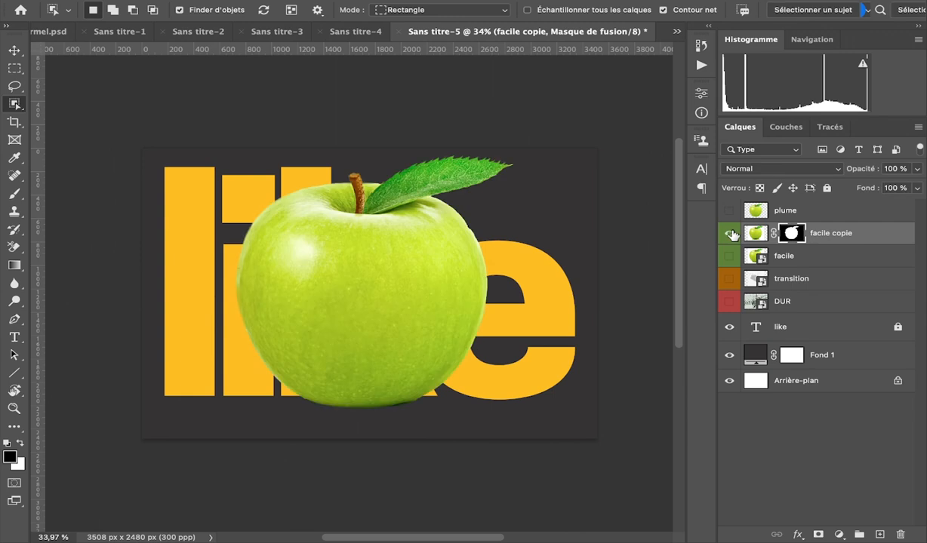
left_click(729, 234)
left_click(729, 211)
left_click(729, 211)
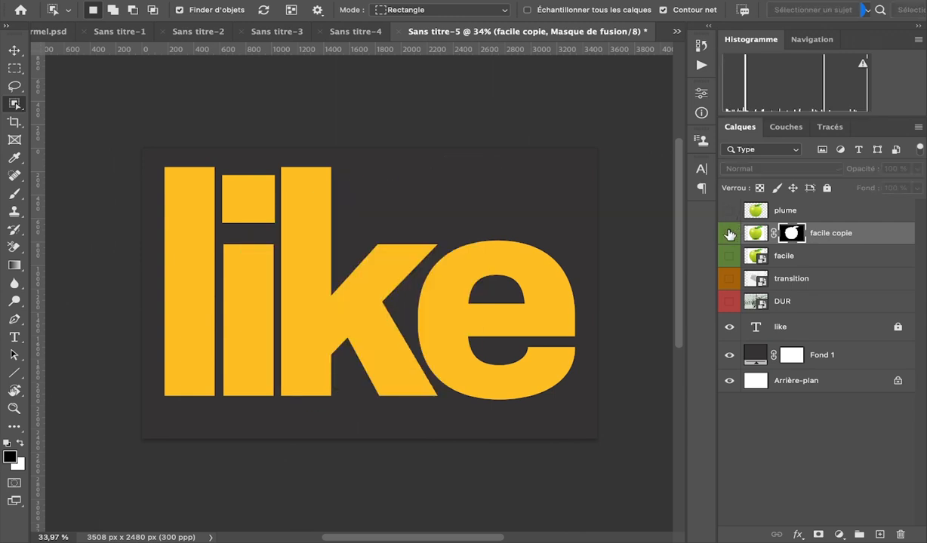
left_click(729, 234)
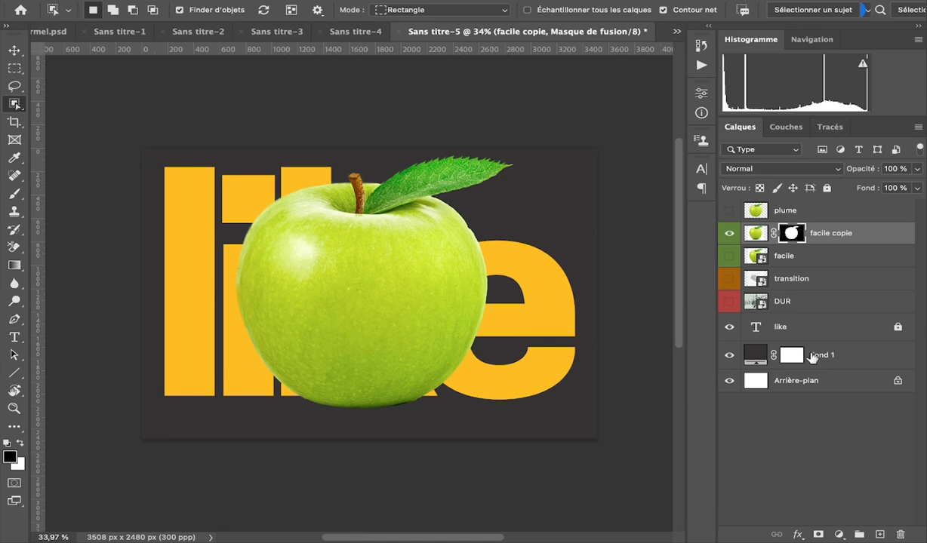
key("super+plus")
key("super+plus")
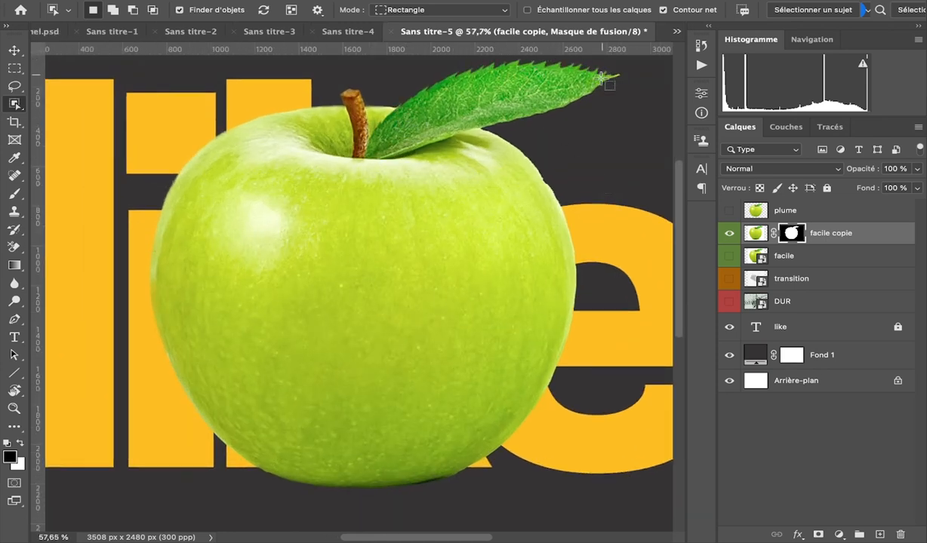
key("super+minus")
key("super+minus")
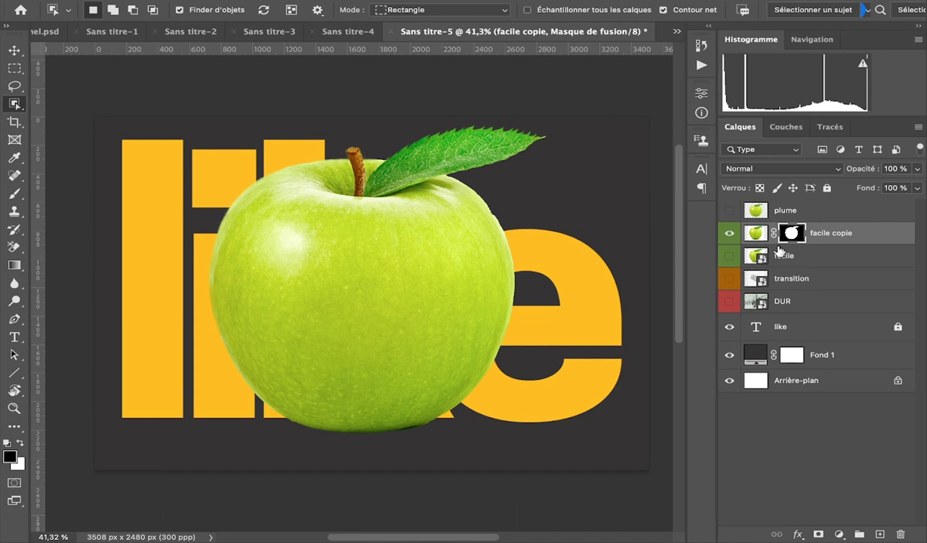
Group the "plume", "facile copie" and "facile" layers and name the group "facile".
left_click(781, 253)
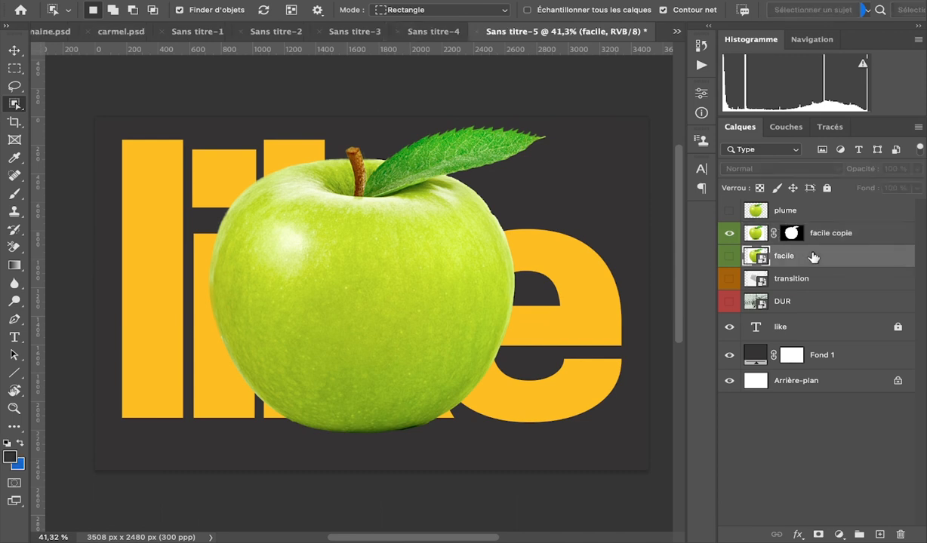
left_click(818, 211, "shift")
key("ctrl+g")
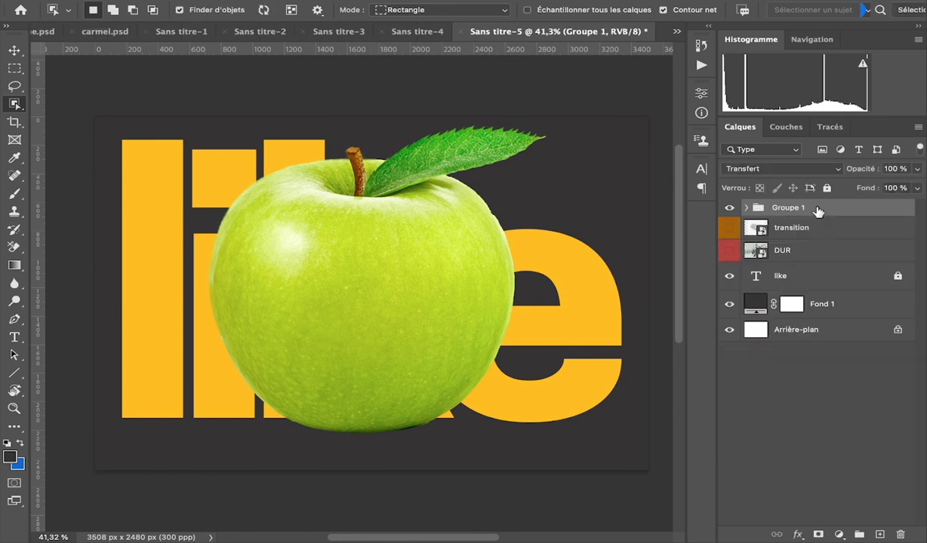
double_click(785, 210)
type("facile")
key("Return")
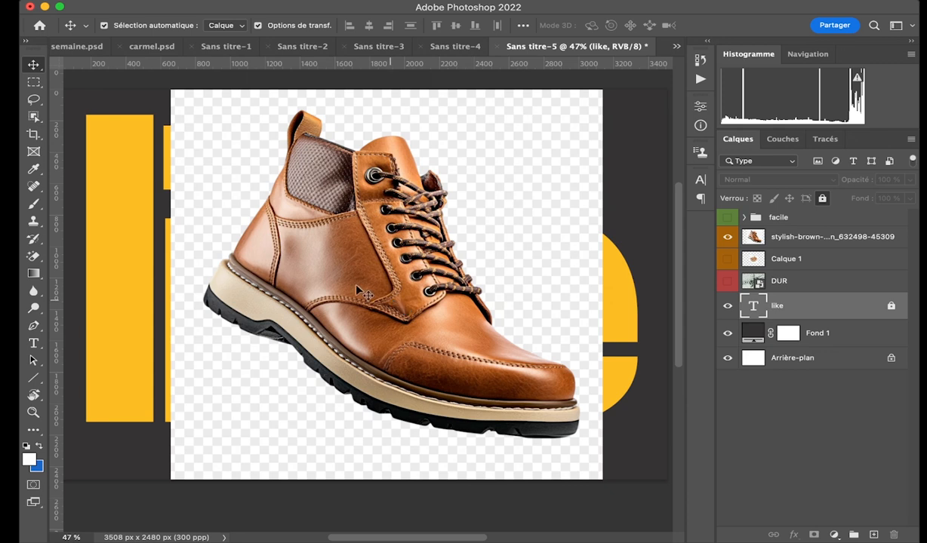
Erase the checkered background around the boot on its layer with the Magic Eraser and inspect the sole's edge.
left_click(33, 256)
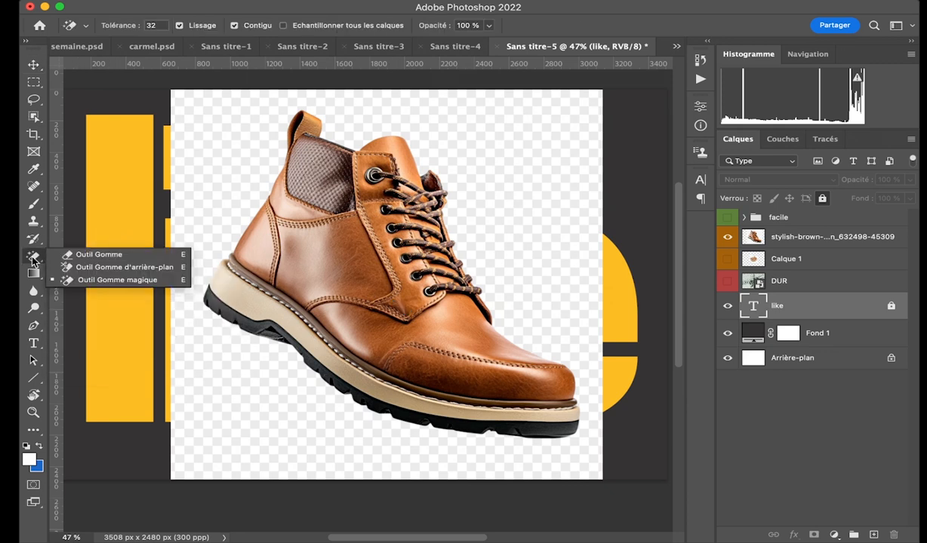
left_click(134, 281)
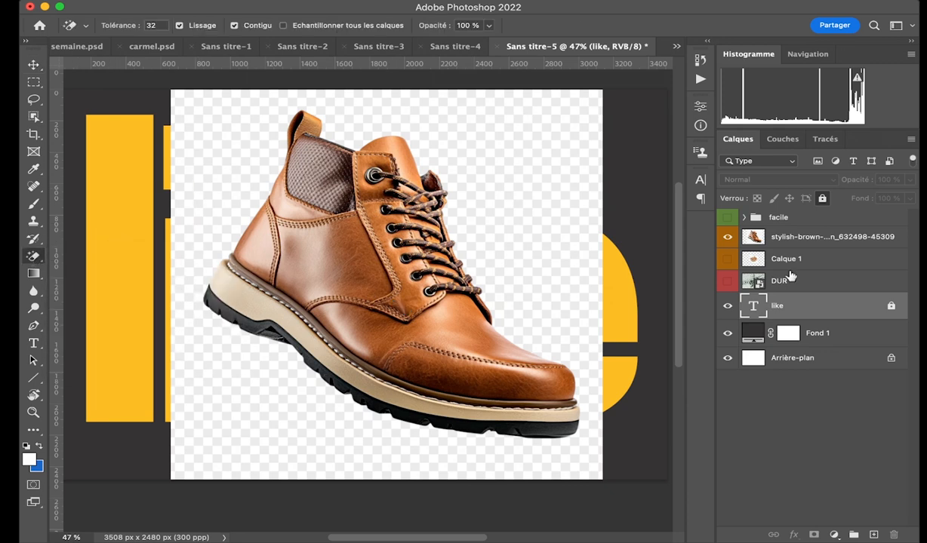
left_click(810, 239)
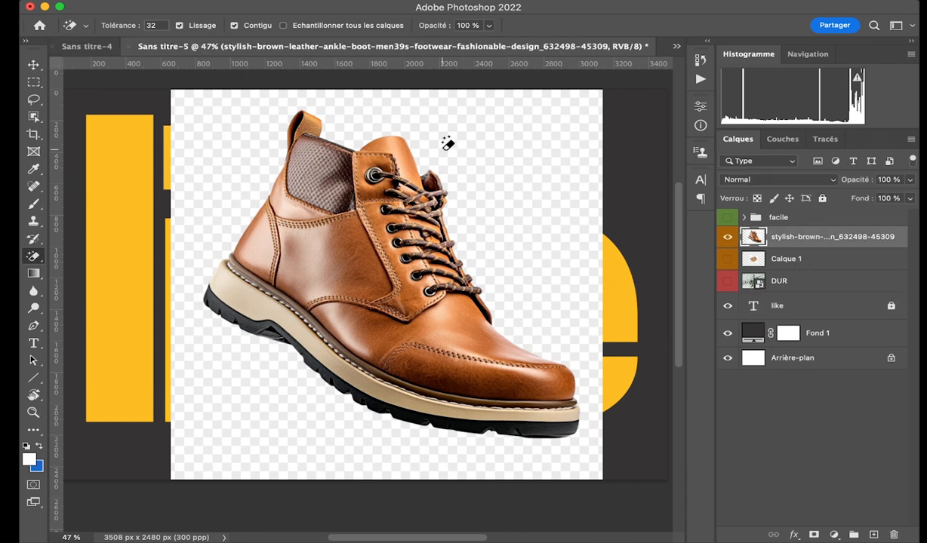
left_click(498, 133)
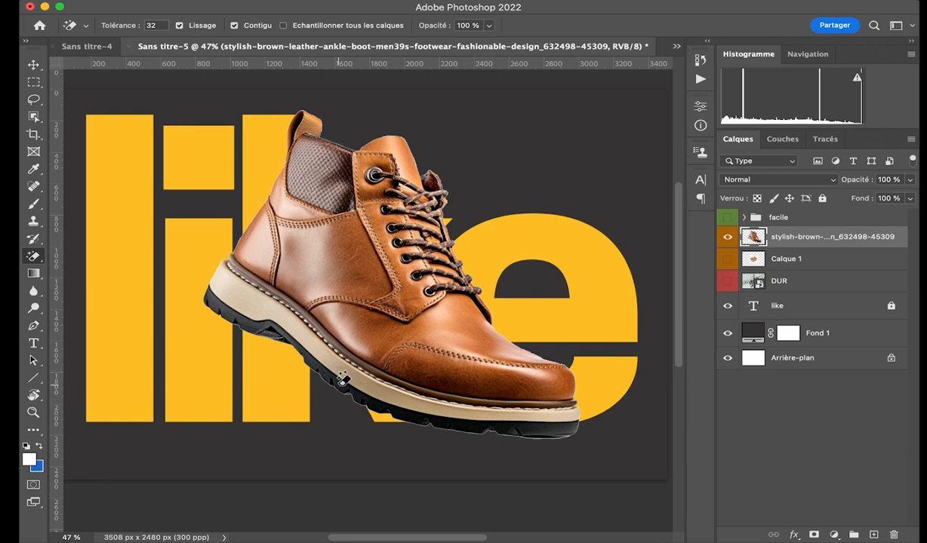
scroll(332, 364, "up", 5)
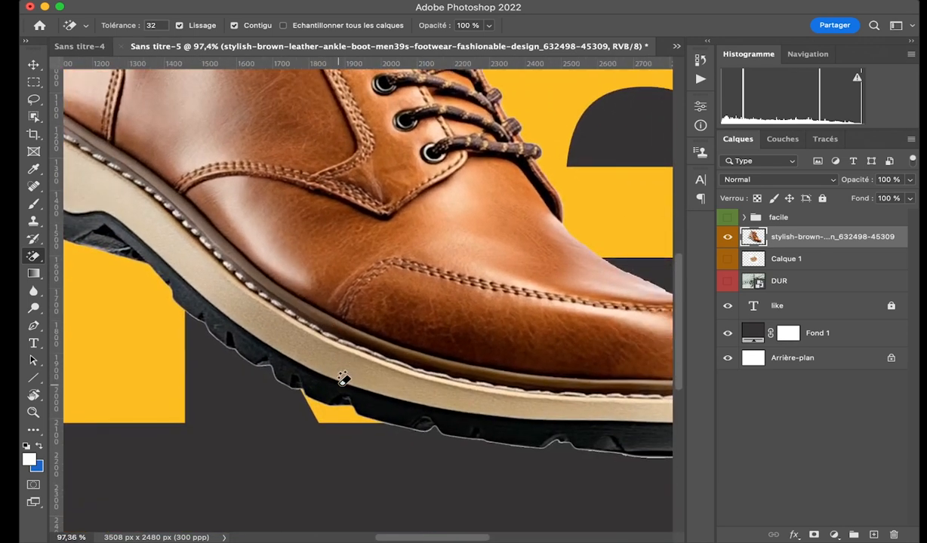
scroll(343, 379, "up", 3)
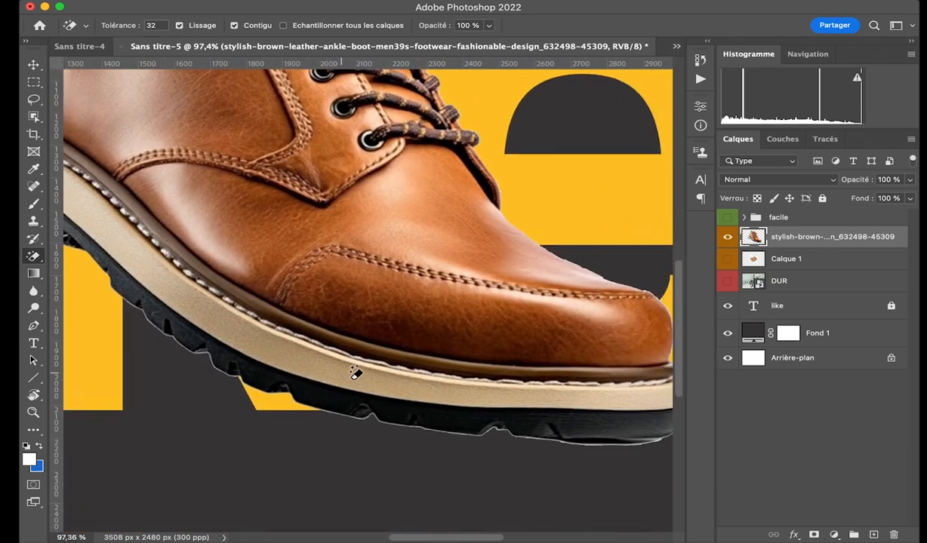
scroll(321, 381, "down", 5)
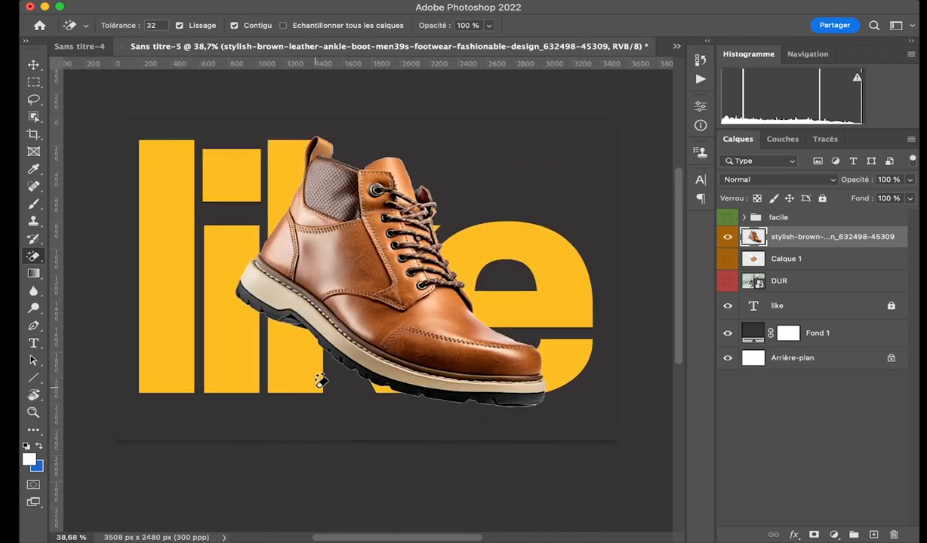
Hide the boot layer, then show the basket layer "Calque 1" and make it the active layer.
left_click(728, 237)
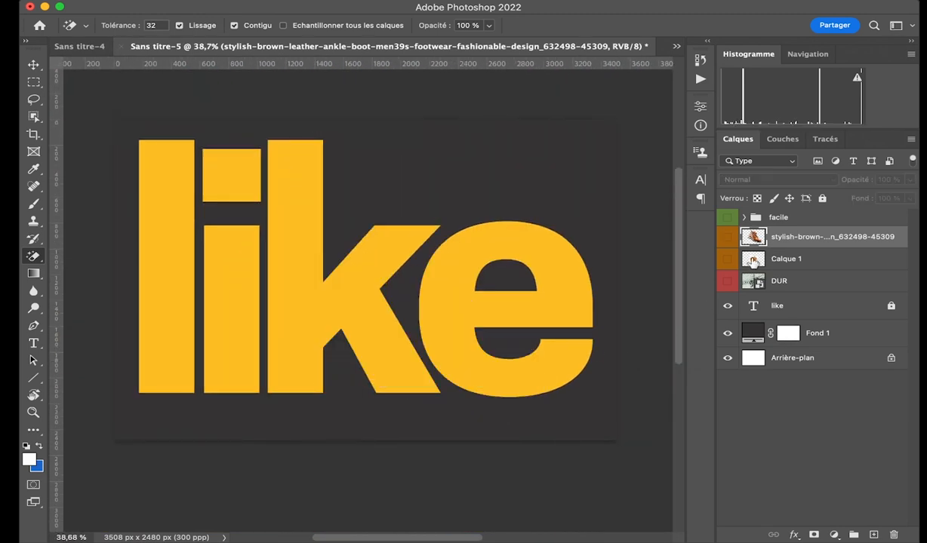
left_click(728, 259)
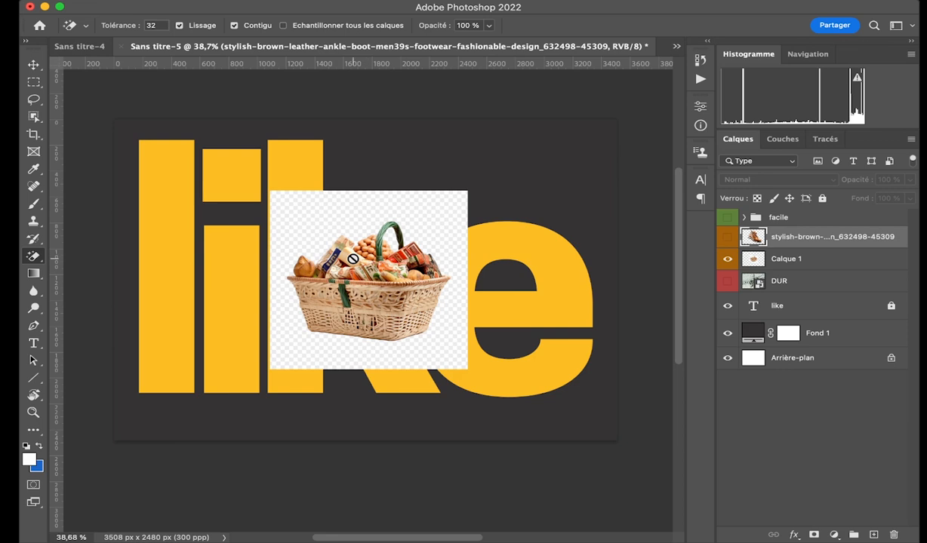
key("v")
left_click(403, 229)
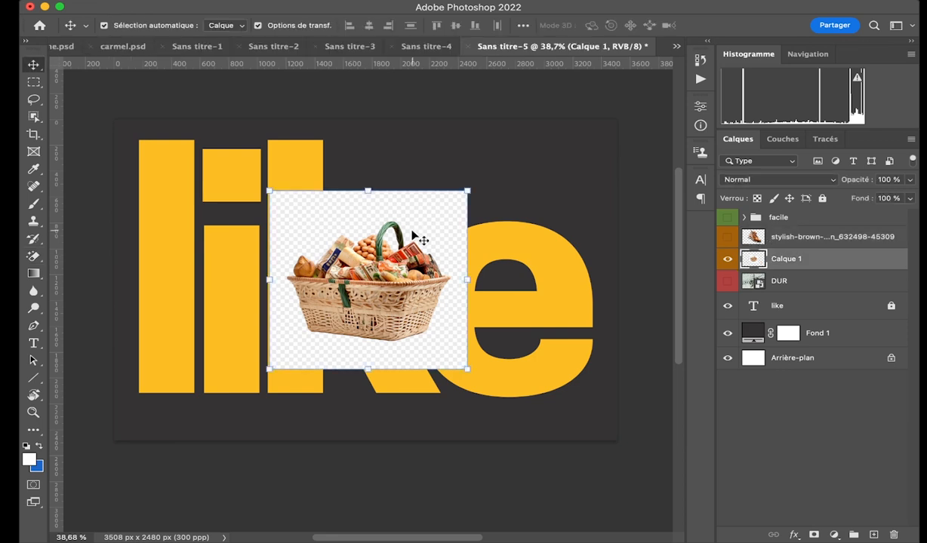
Enlarge the basket image proportionally until it nearly fills the canvas height and centre it over the "like" text.
left_click(465, 281)
left_click_drag(465, 280, 600, 280)
left_click_drag(492, 261, 420, 261)
key("Return")
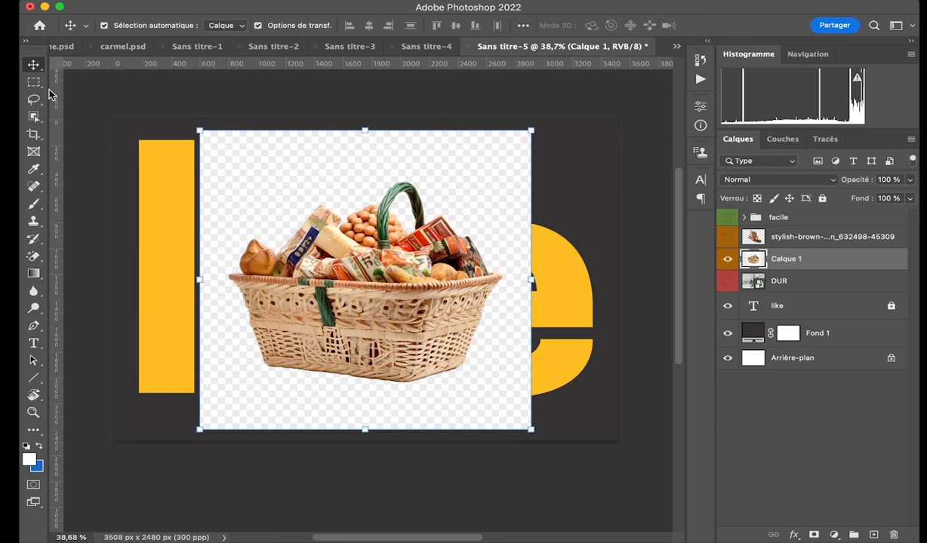
Erase the checkered background around the basket on "Calque 1" with the Magic Eraser.
left_click(33, 256)
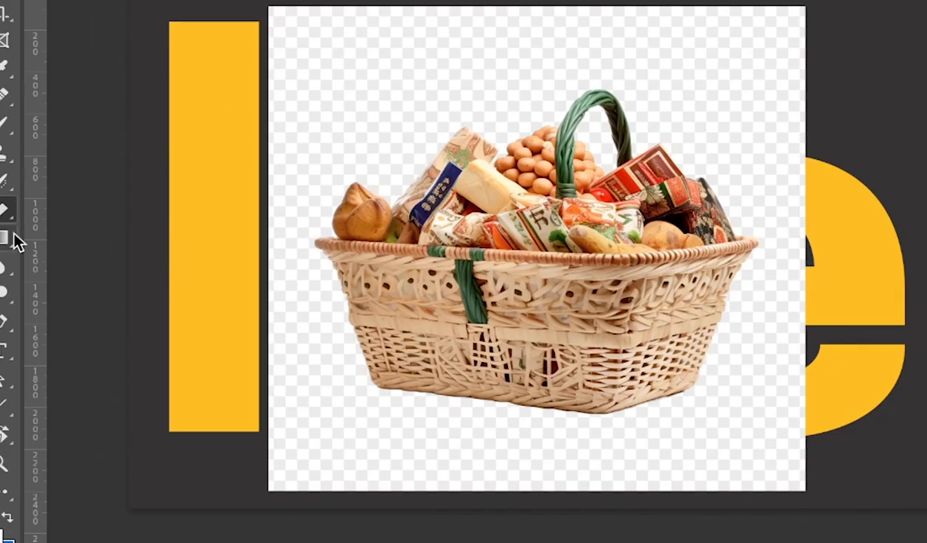
left_click(6, 210)
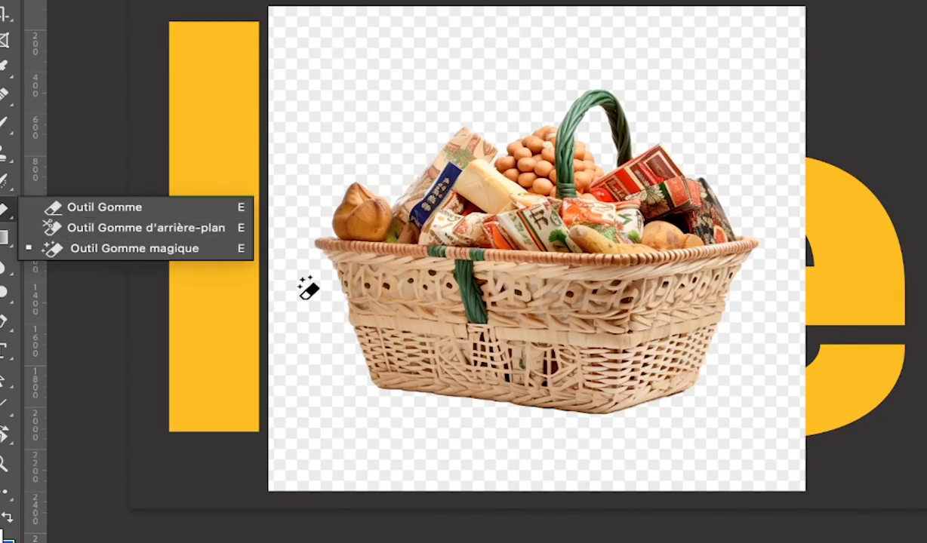
left_click(456, 75)
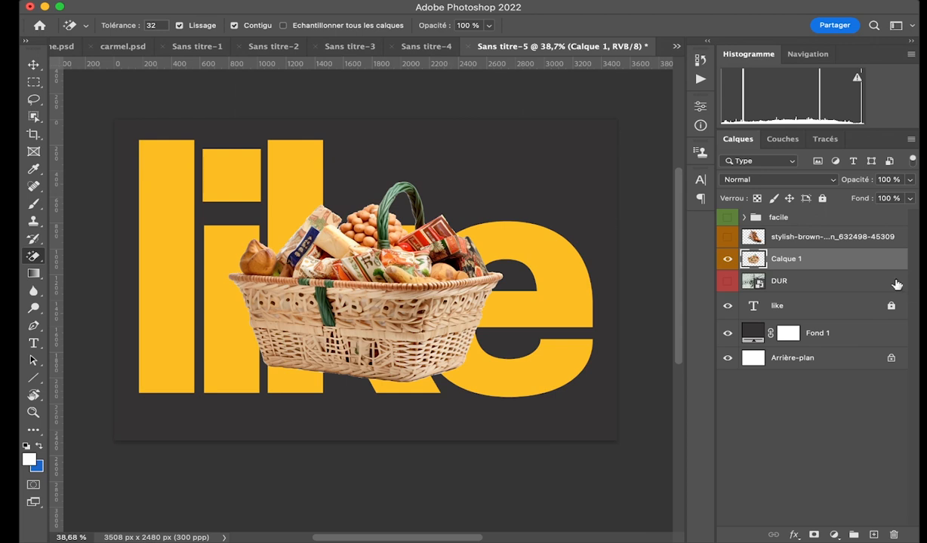
Group the boot and basket layers, name the group "transition", then hide it and show the "DUR" layer.
left_click(815, 238, "shift")
key("super+g")
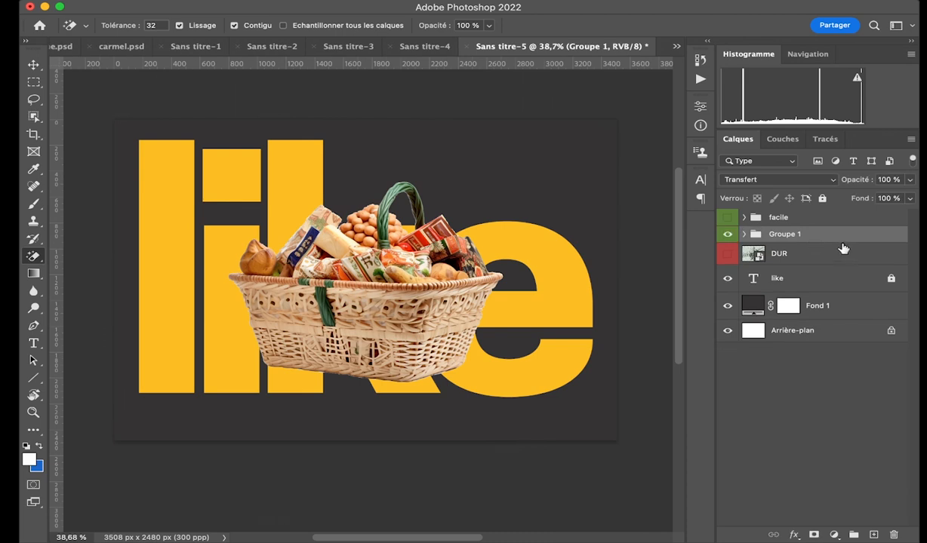
double_click(777, 234)
type("trans")
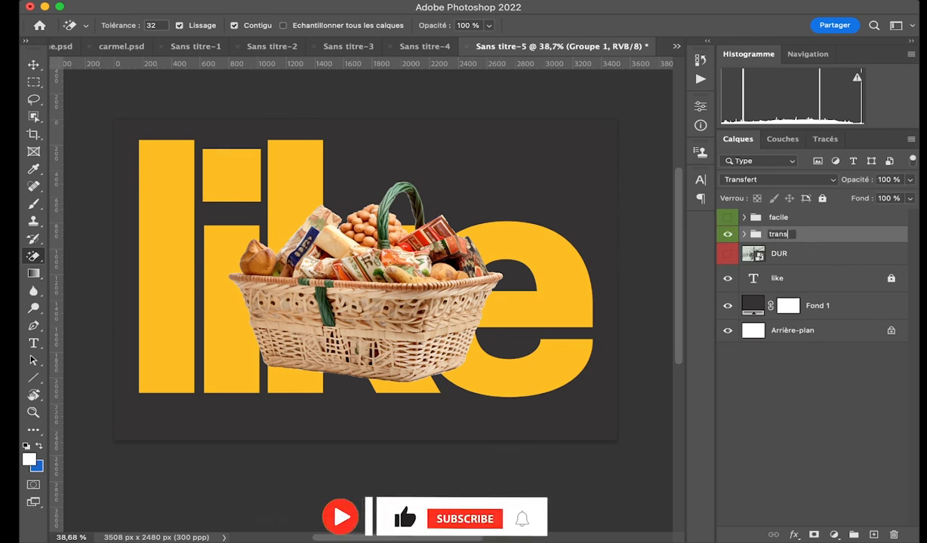
type("f")
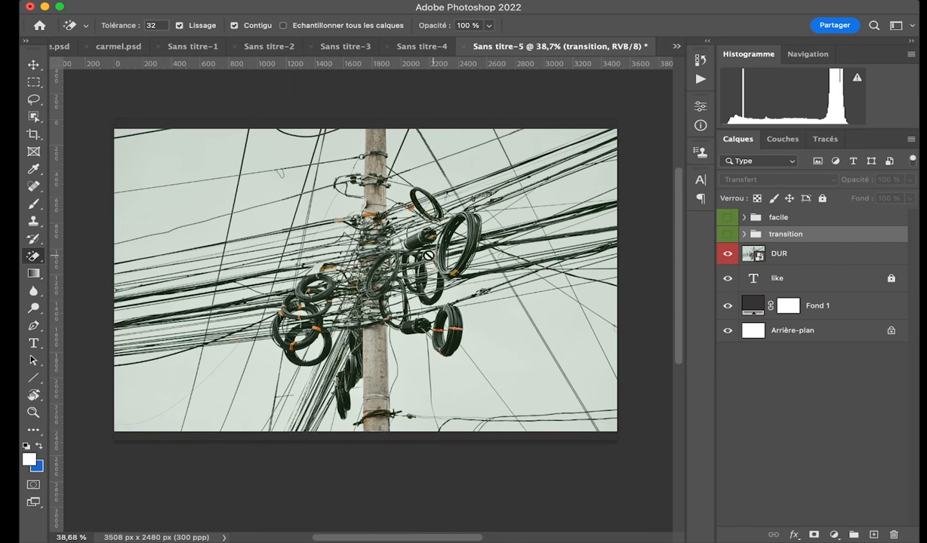
Switch to the Magic Wand, make the "DUR" layer active and rasterize it.
left_click_drag(36, 116, 108, 142)
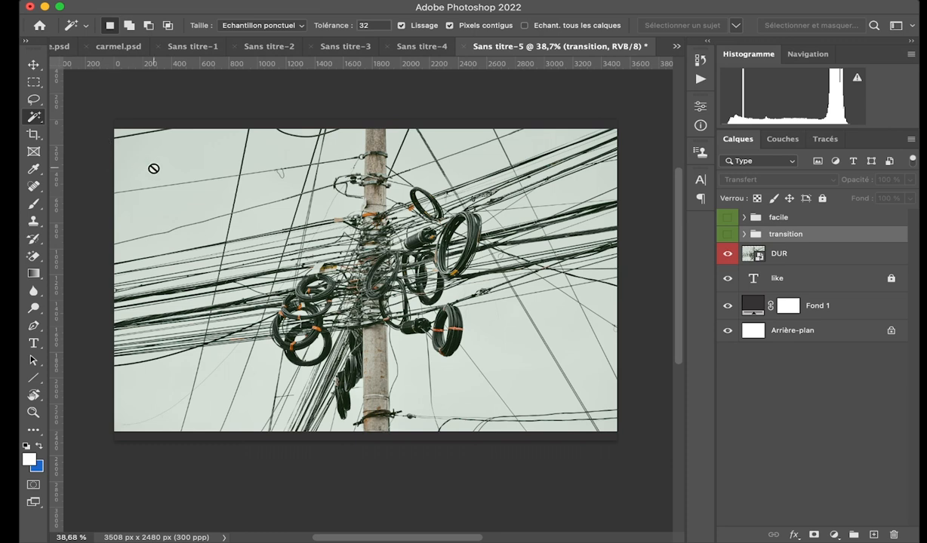
left_click(817, 255)
right_click(827, 255)
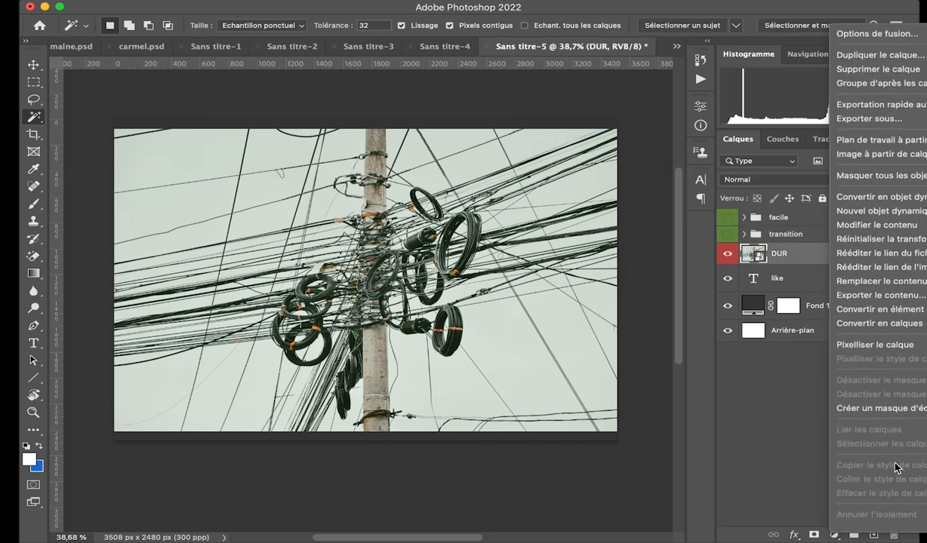
left_click(823, 291)
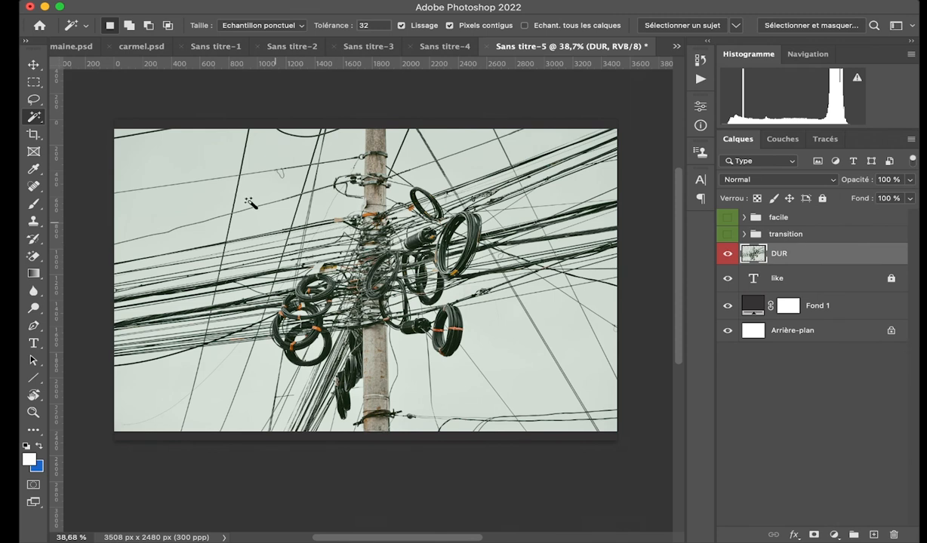
Try to remove the sky between the cables by selecting and deleting each area with the Magic Wand.
left_click(153, 150)
key("Delete")
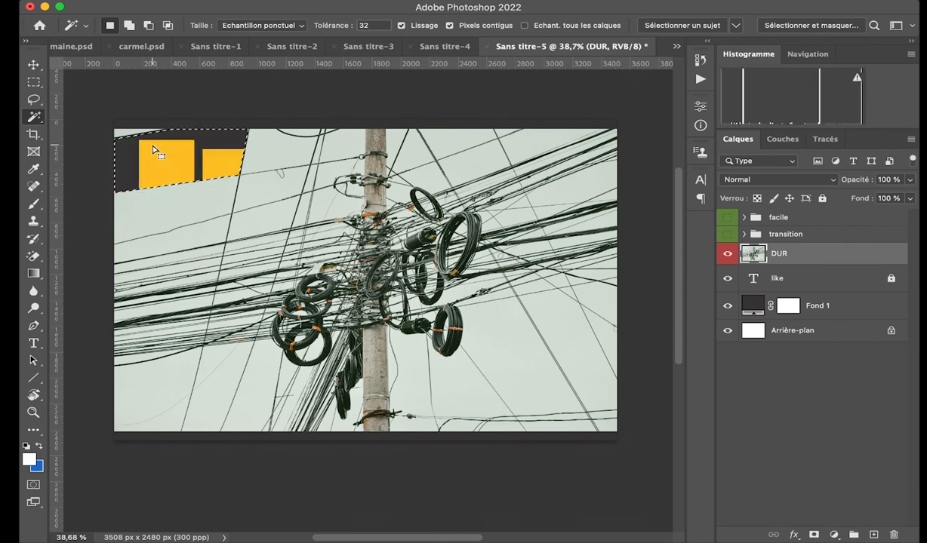
left_click(177, 202)
key("Delete")
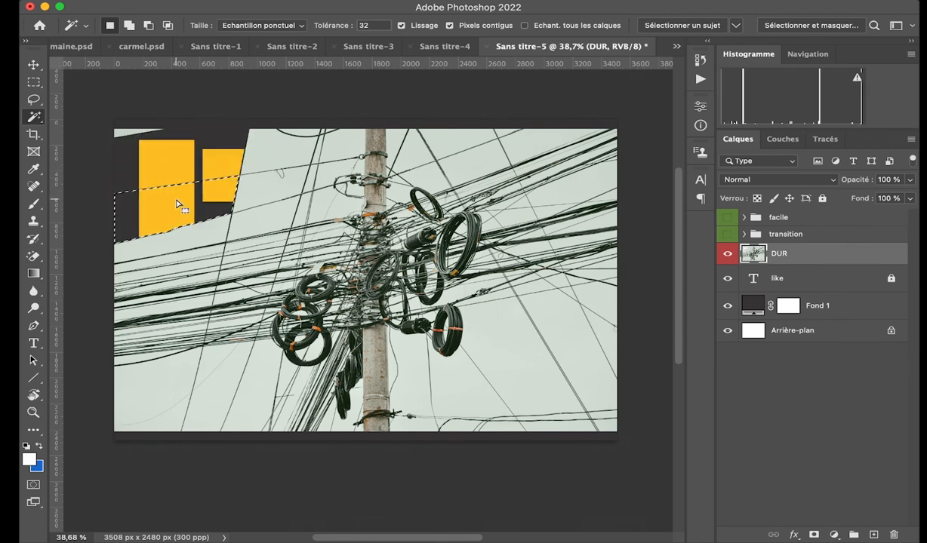
left_click(251, 190)
key("Delete")
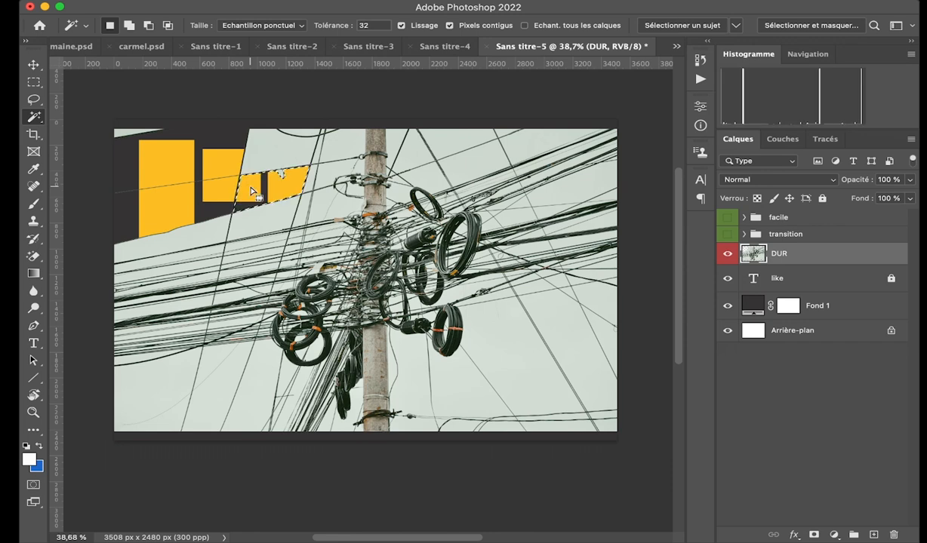
left_click(276, 148)
key("Delete")
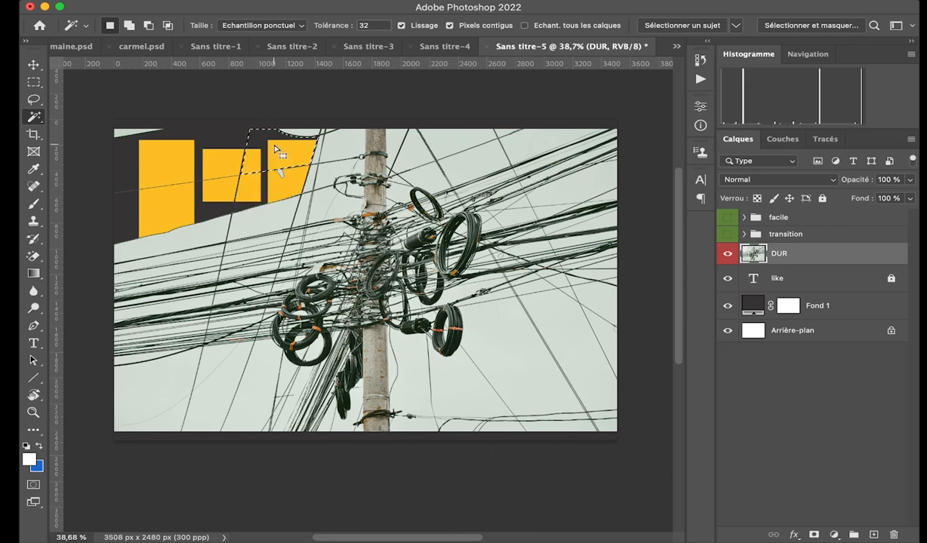
left_click(344, 155)
key("Delete")
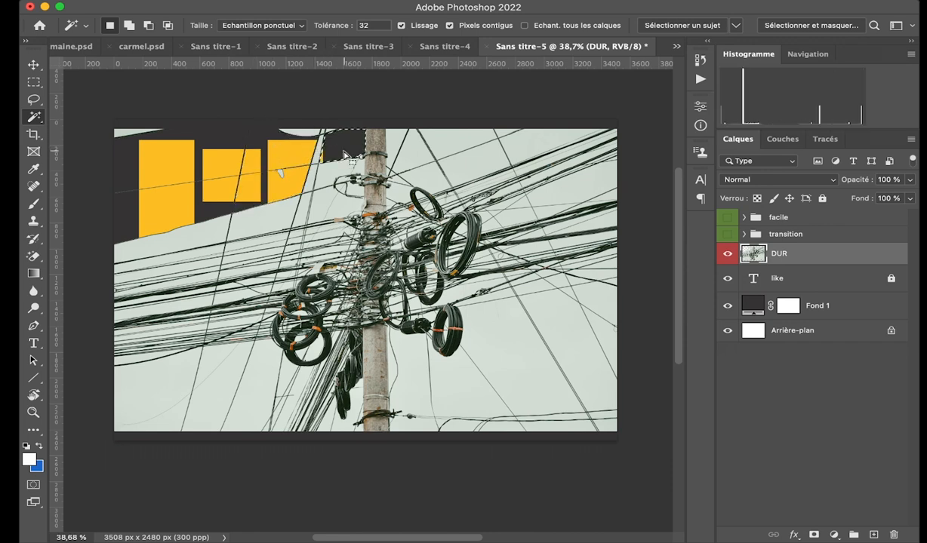
left_click(270, 219)
key("super+d")
Try to delete the tiny sky gaps among the tangled cables near the pole with the Magic Wand.
scroll(320, 299, "up", 10)
scroll(321, 299, "up", 1)
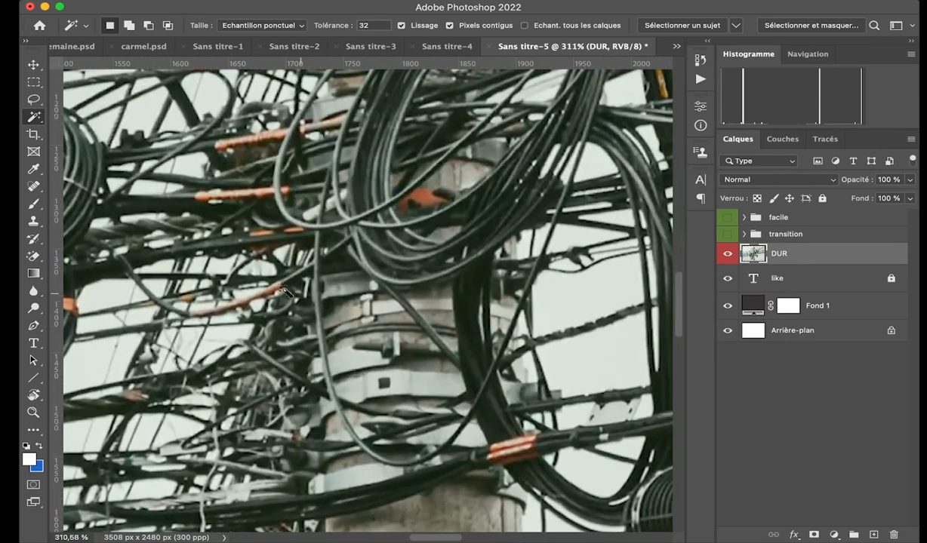
left_click(216, 268)
key("Delete")
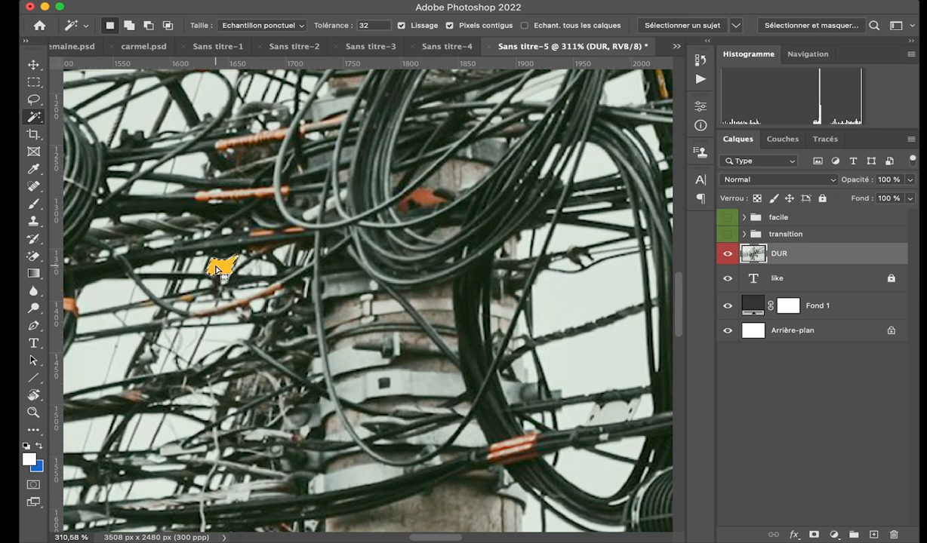
left_click(201, 308)
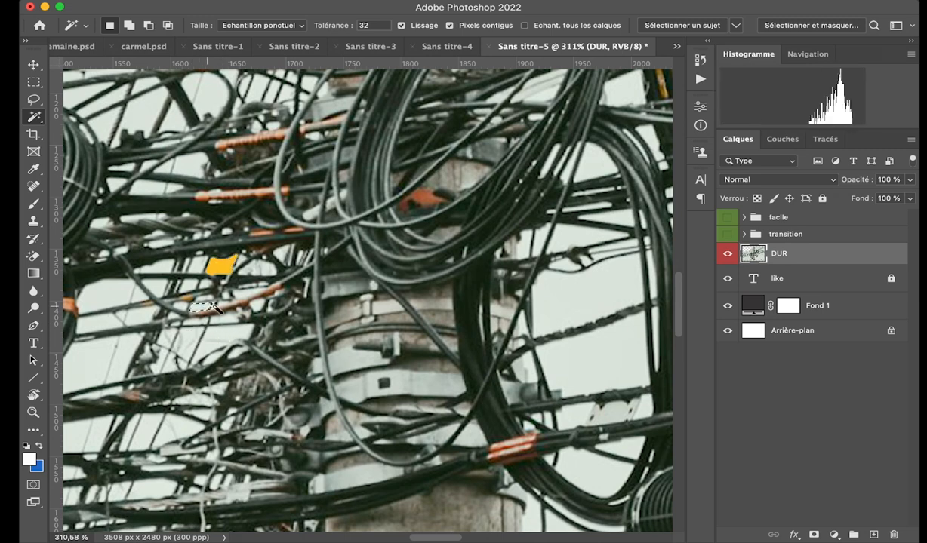
scroll(253, 337, "up", 5)
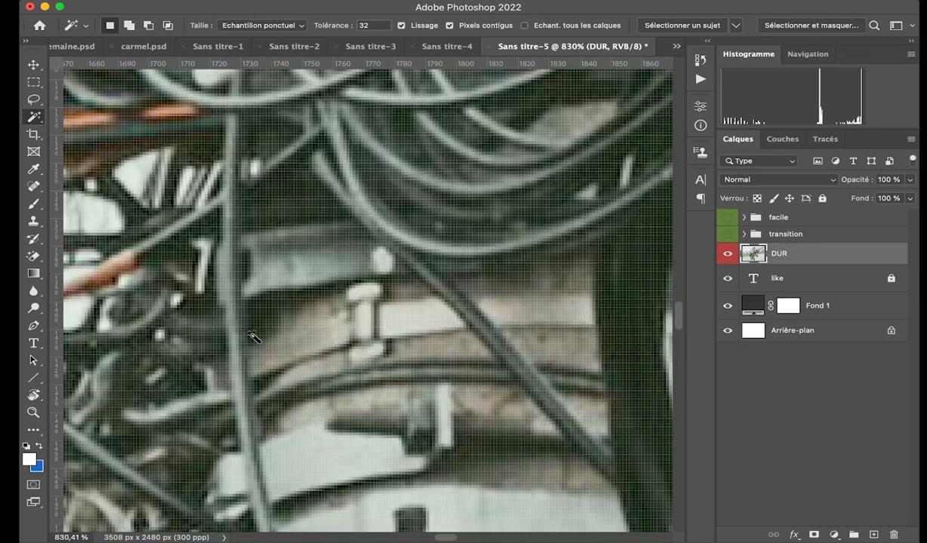
scroll(336, 301, "down", 5)
scroll(331, 300, "down", 5)
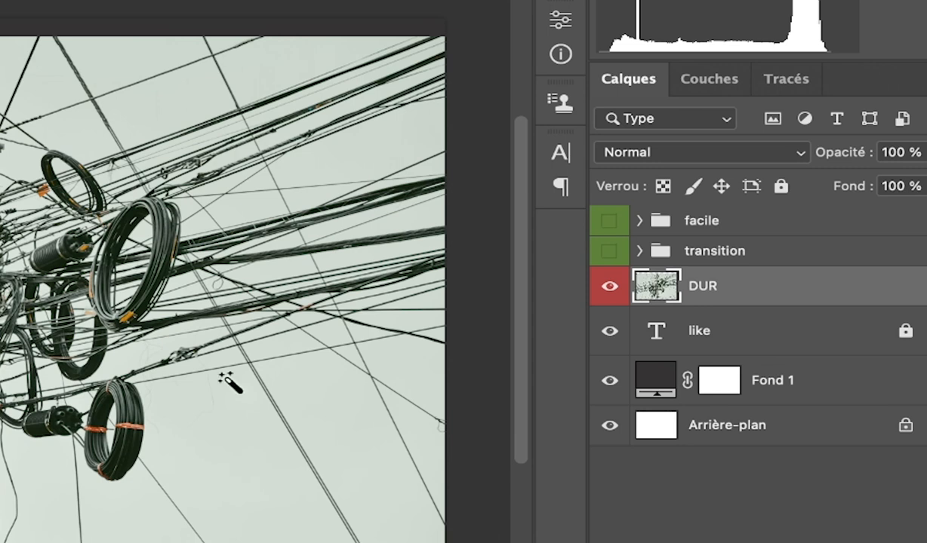
Display the image's colour channels and view the blue channel alone by hiding Rouge and Vert.
left_click(712, 76)
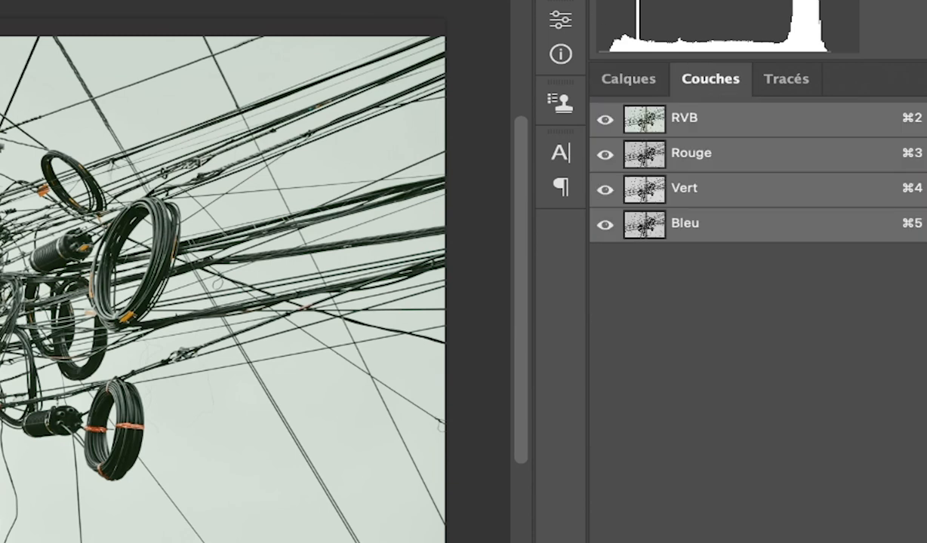
left_click(427, 0)
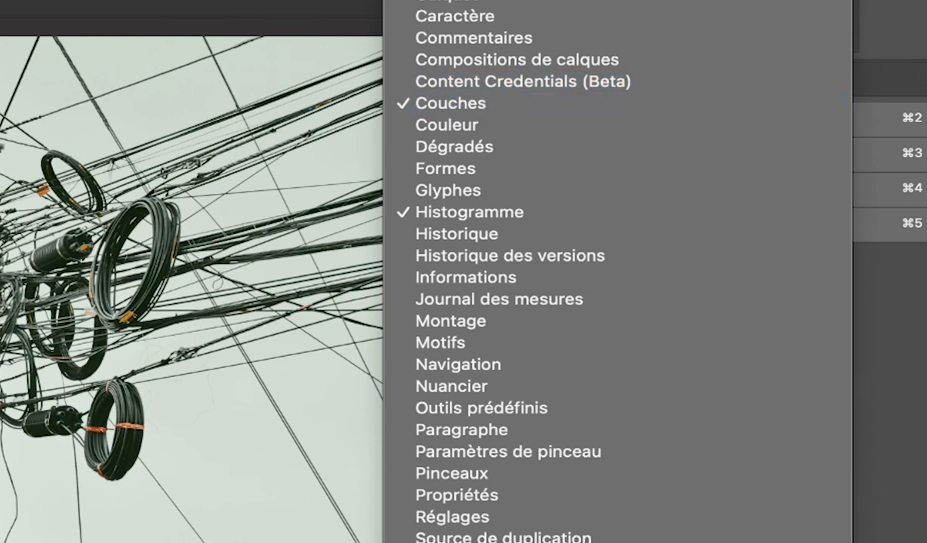
left_click(438, 103)
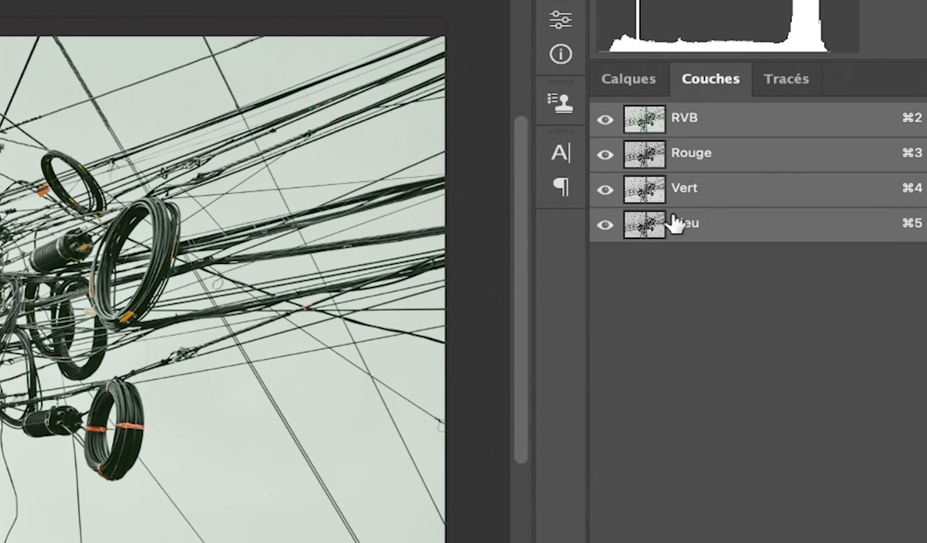
left_click(603, 154)
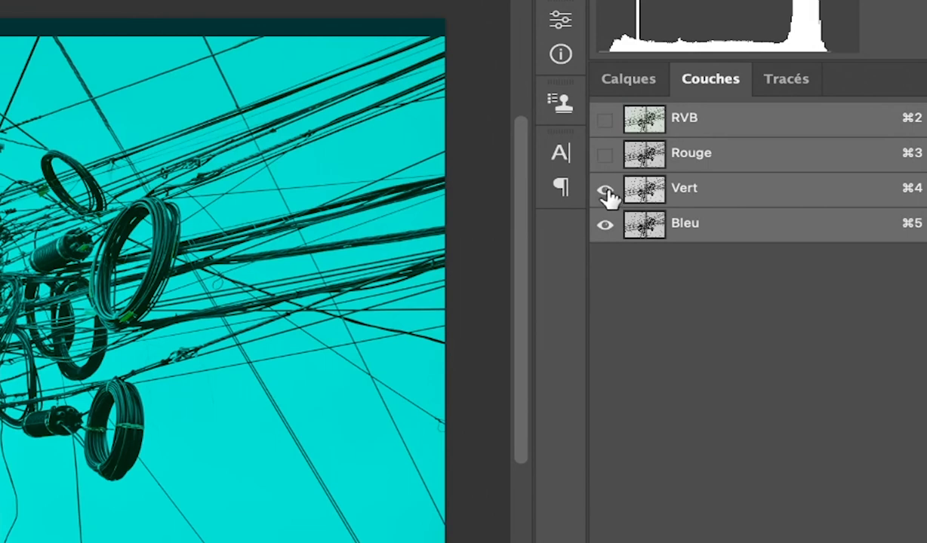
left_click(605, 191)
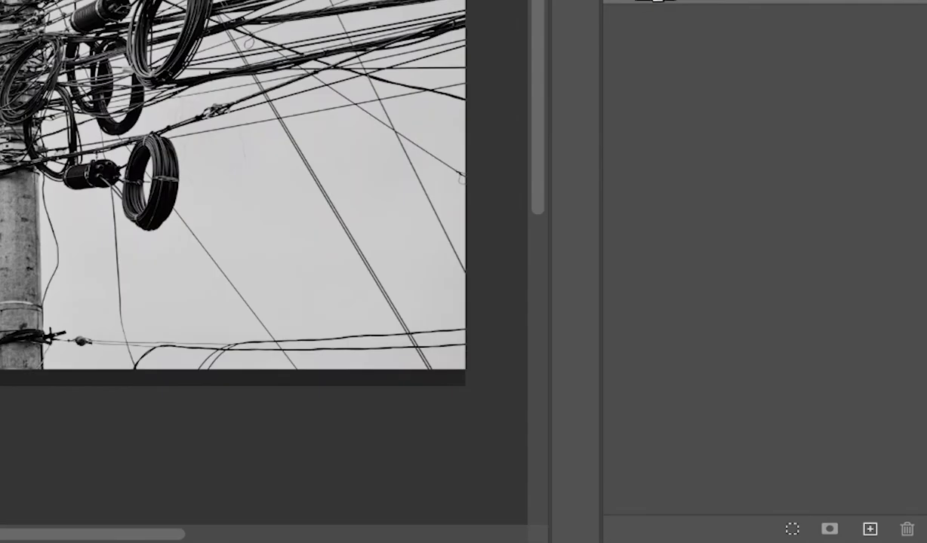
Duplicate the Bleu channel and check the copy's channel options without changing them.
left_click_drag(815, 105, 872, 535)
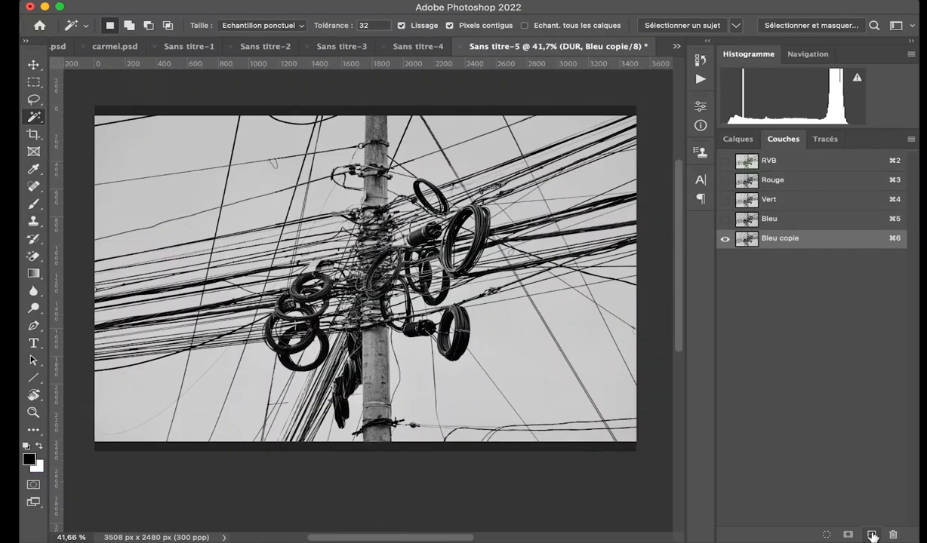
double_click(747, 239)
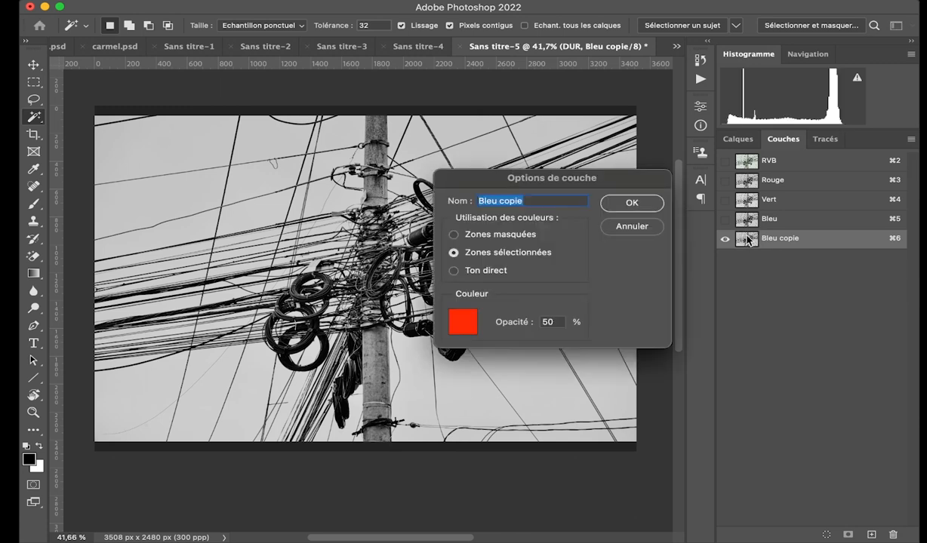
left_click(641, 220)
Start a Levels adjustment on the blue channel copy with input white at 152 and input black at 86.
key("super+l")
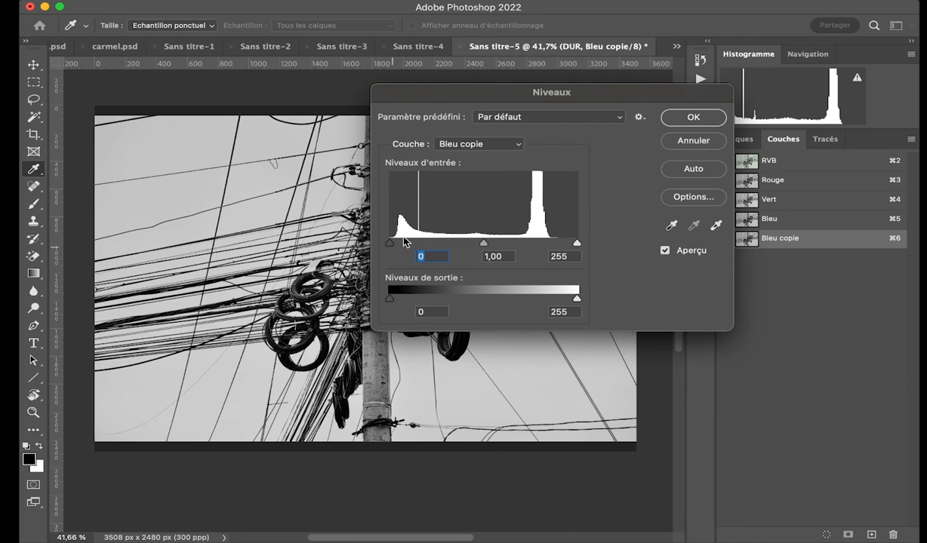
left_click_drag(575, 244, 501, 245)
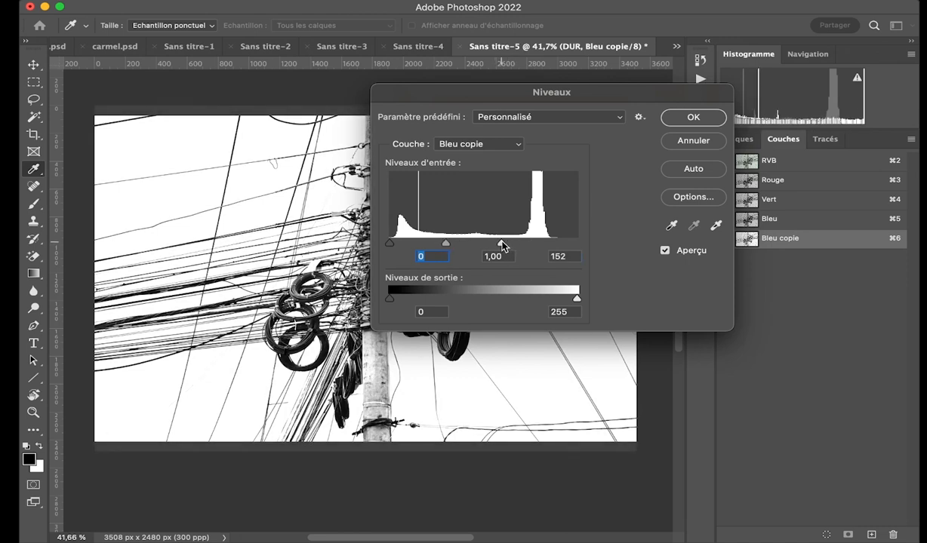
left_click_drag(390, 245, 452, 252)
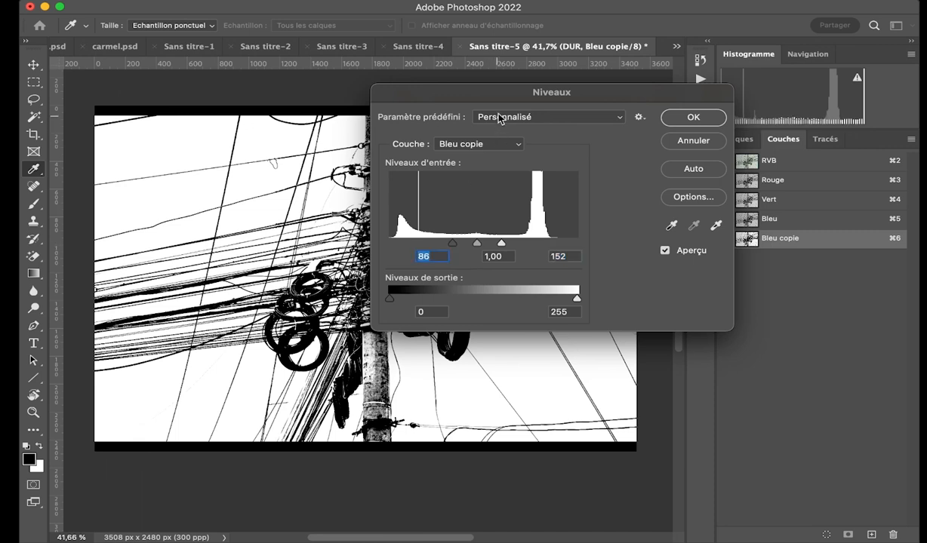
left_click_drag(508, 96, 706, 281)
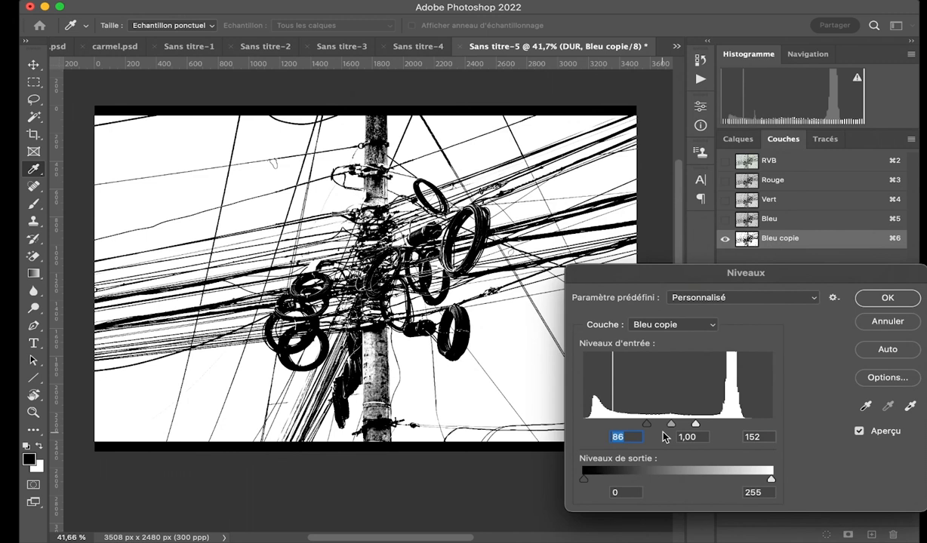
Set the blue channel copy's Levels inputs to black 93, gamma 0.10 and white 180, and apply the adjustment.
left_click_drag(647, 425, 723, 430)
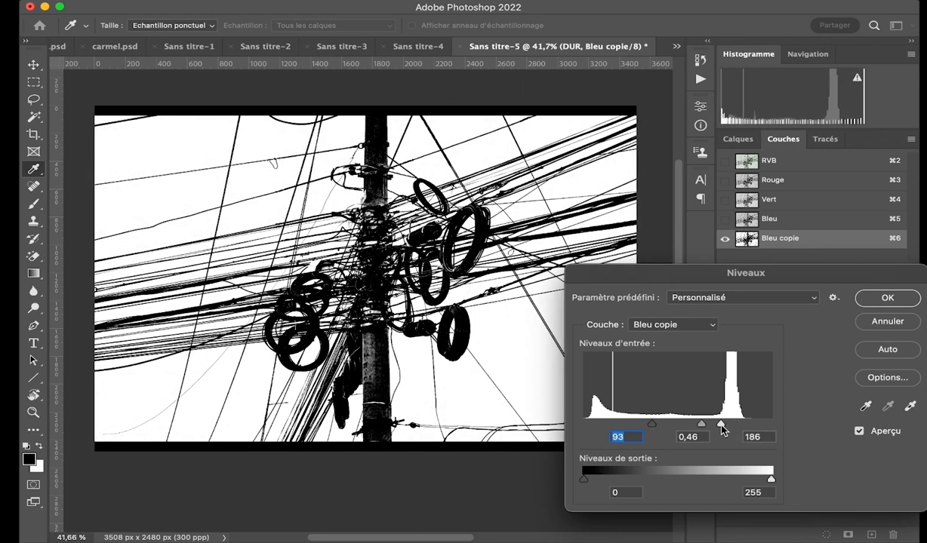
left_click(723, 429)
left_click_drag(700, 280, 646, 147)
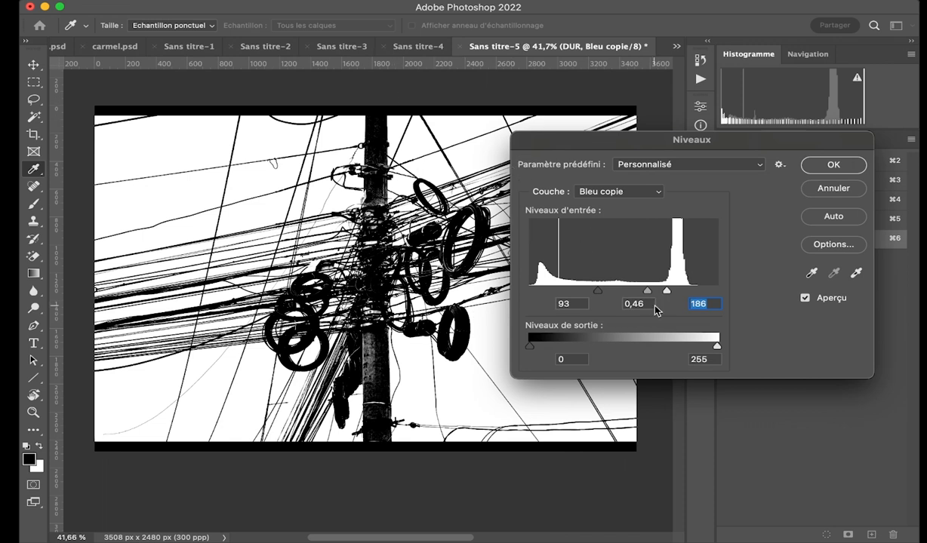
mouse_move(648, 292)
left_mouse_down()
mouse_move(635, 294)
mouse_move(663, 294)
left_mouse_up()
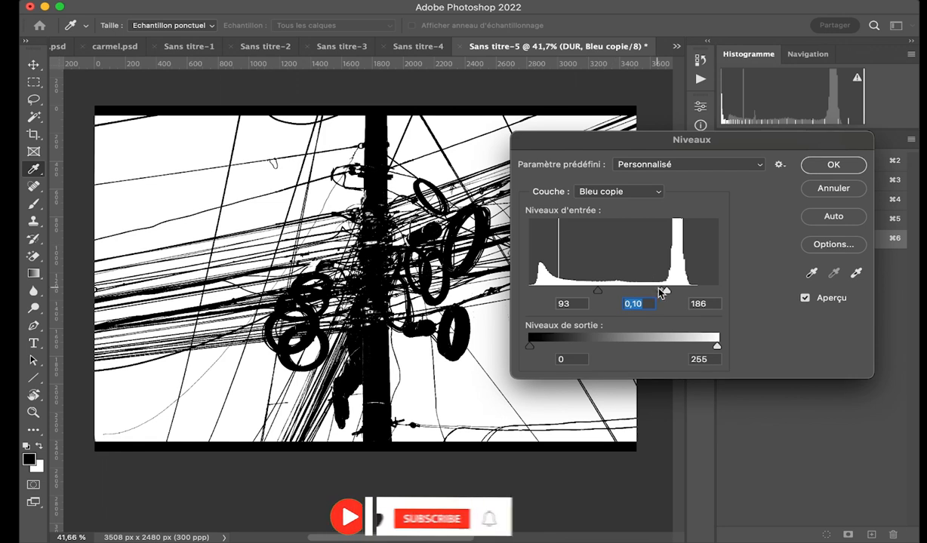
mouse_move(667, 295)
left_mouse_down()
mouse_move(673, 296)
mouse_move(663, 294)
left_mouse_up()
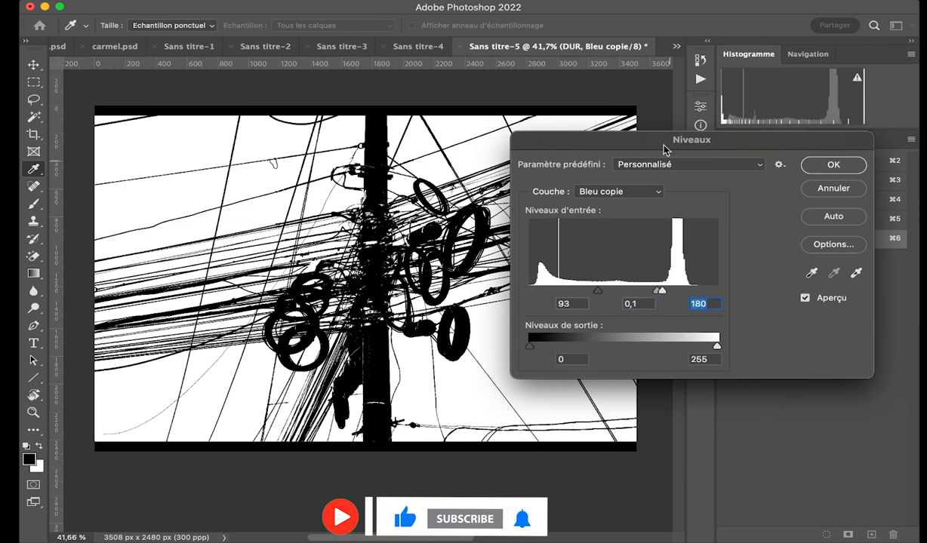
left_click_drag(653, 143, 435, 113)
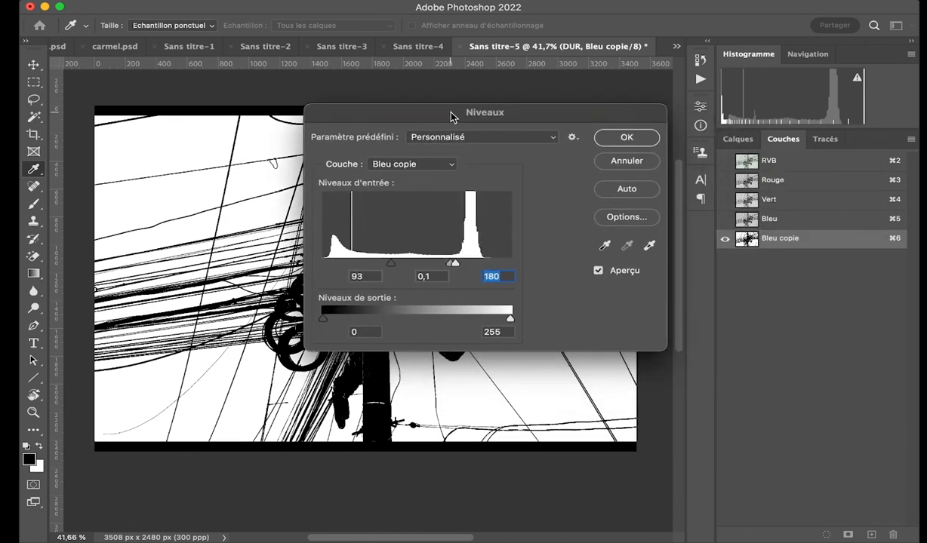
left_click(615, 138)
Load the Bleu copie channel as a selection, invert it to cover the dark cables and pole, and return to the layers.
key("w")
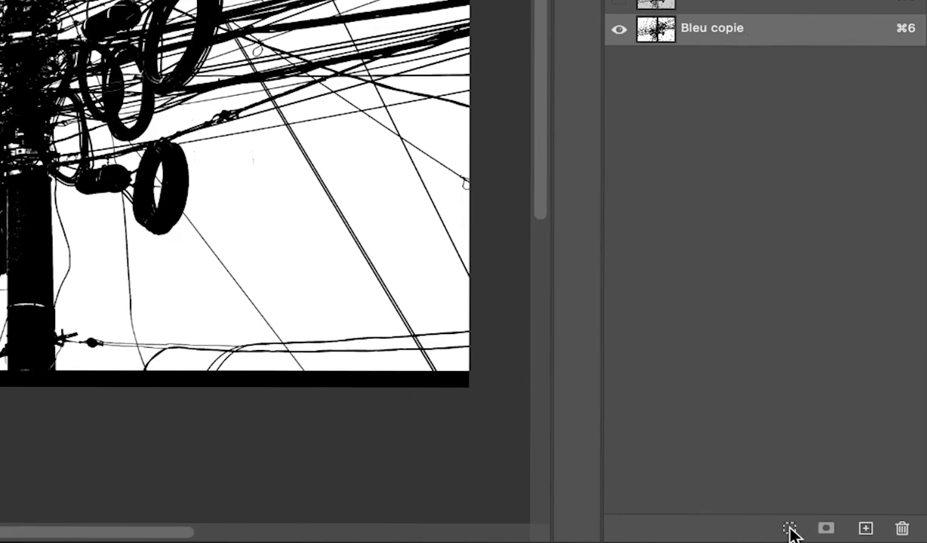
left_click(789, 531)
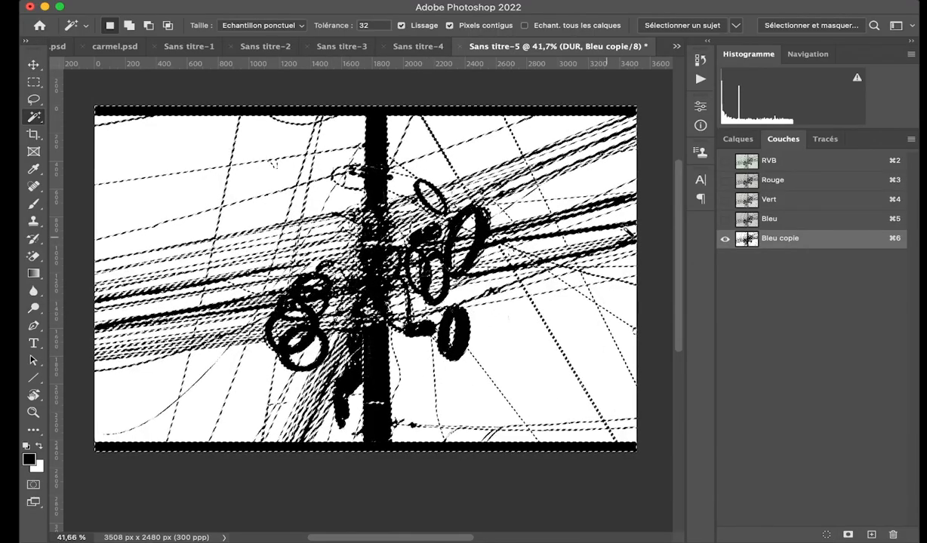
left_click(738, 138)
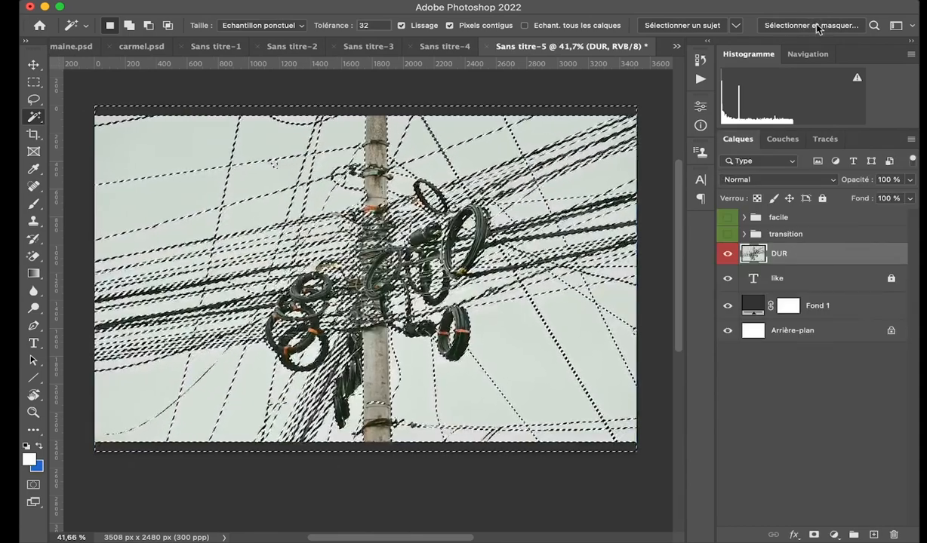
Refine the cable selection in Select and Mask with colour decontamination at 100 %, and output it to a new layer with a layer mask.
left_click(815, 25)
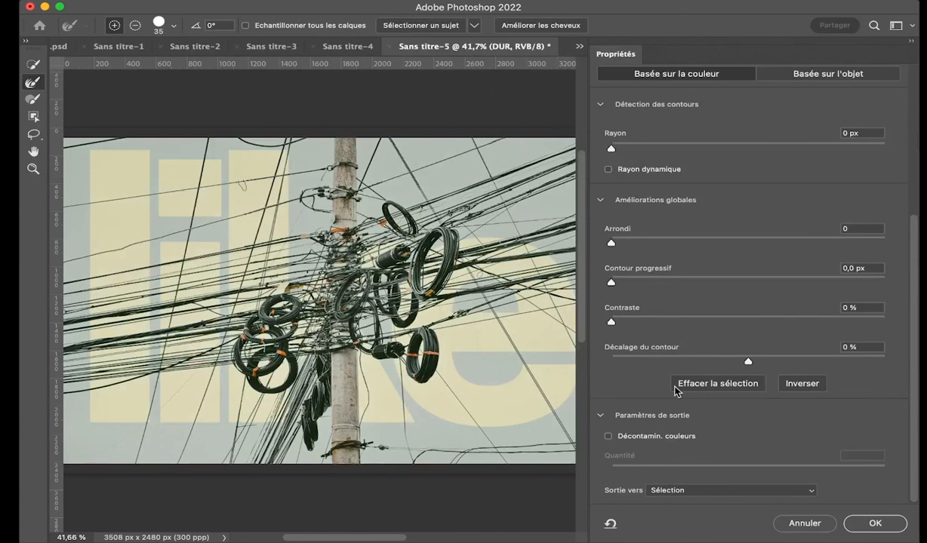
left_click(608, 437)
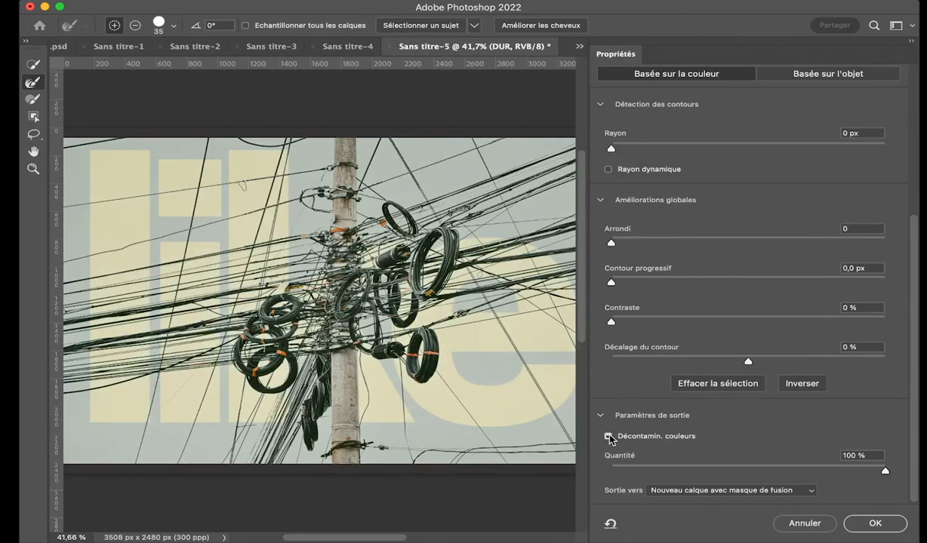
left_click(781, 492)
left_click(679, 490)
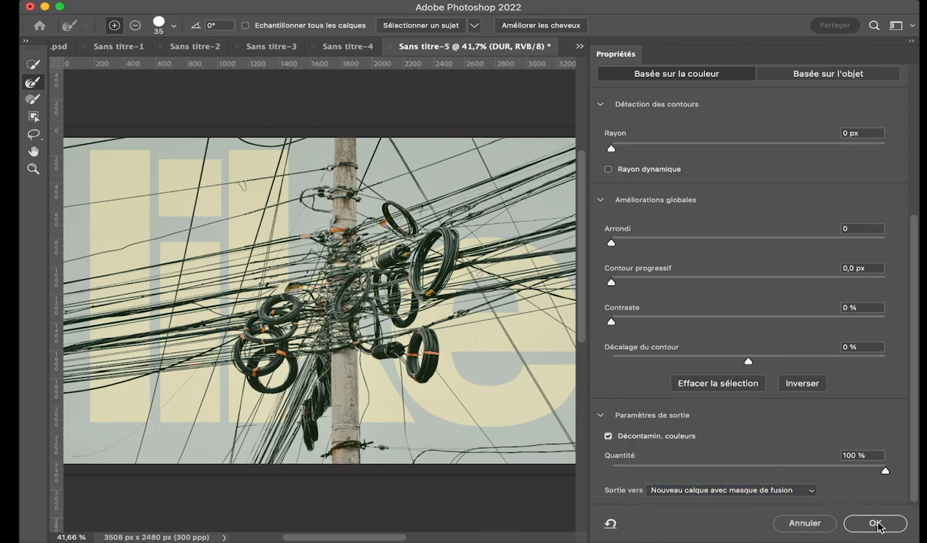
left_click(876, 525)
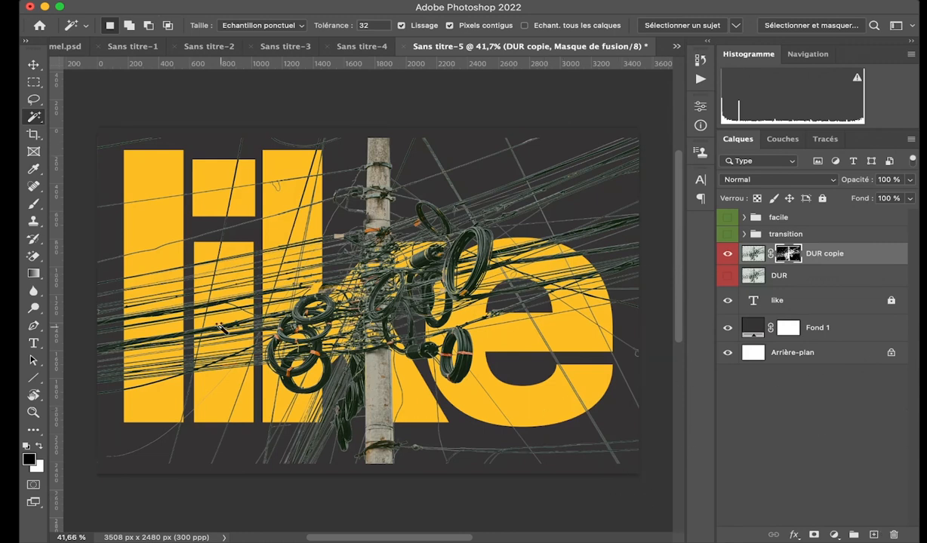
Enlarge the masked DUR copie layer proportionally about its centre to 106.07 % so it covers the canvas height.
key("v")
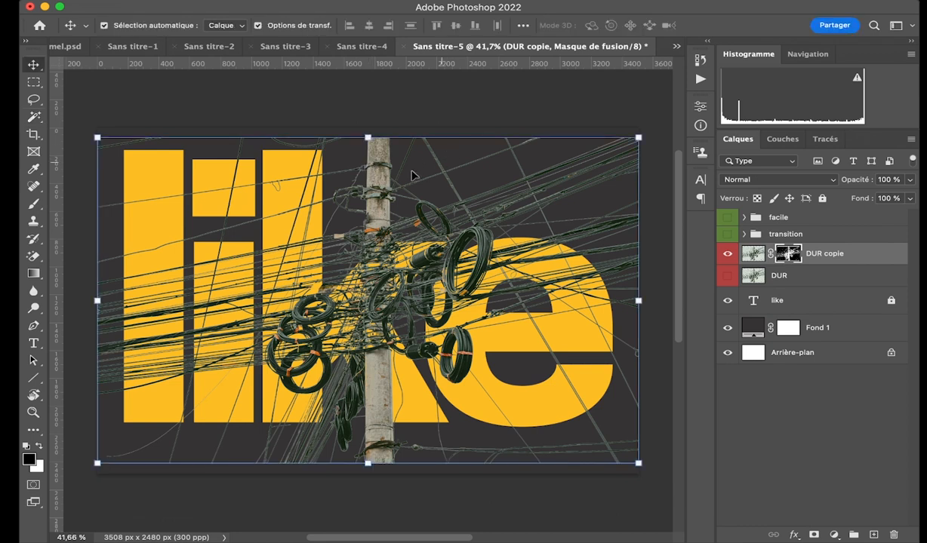
left_click_drag(367, 464, 368, 470)
left_click_drag(368, 137, 371, 124)
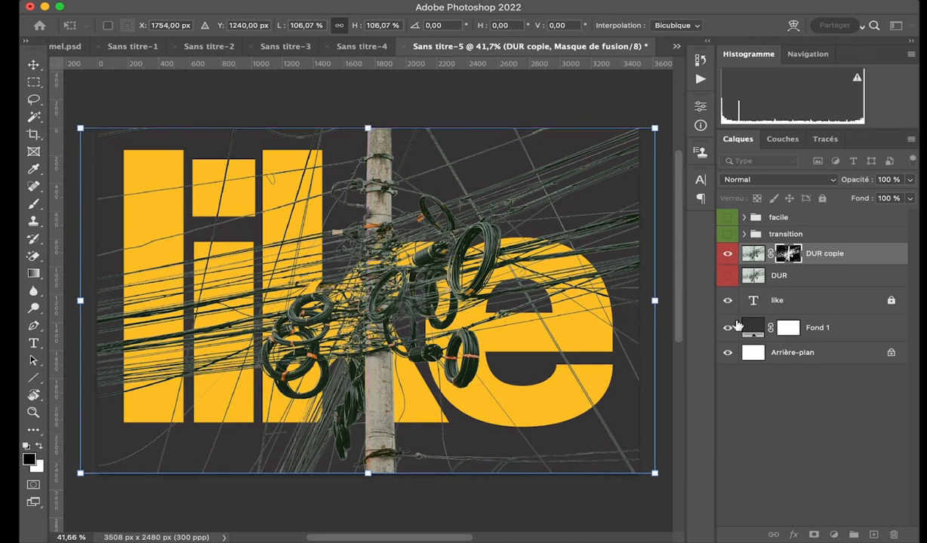
key("Return")
Inspect the cable cut-out on white by temporarily hiding the Fond 1 and like layers, and show both again.
left_click(728, 328)
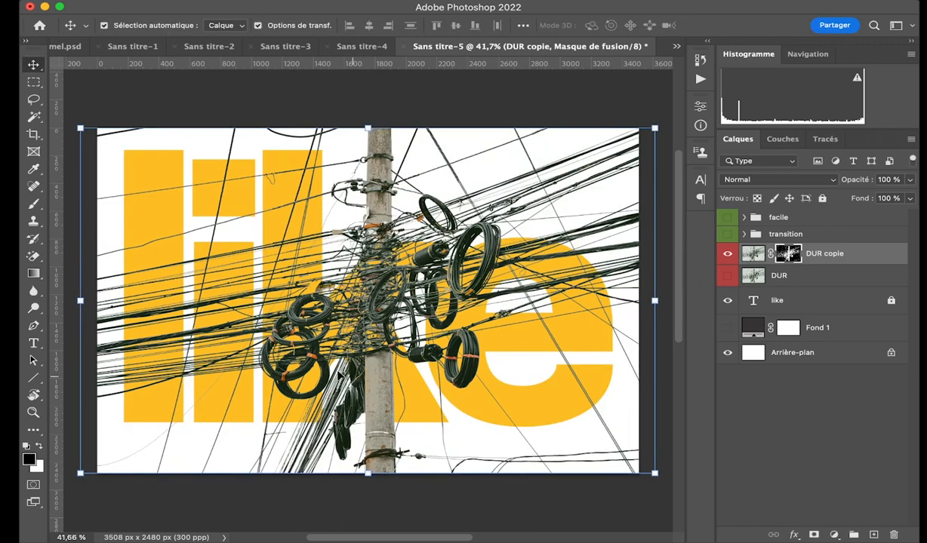
left_click(101, 87)
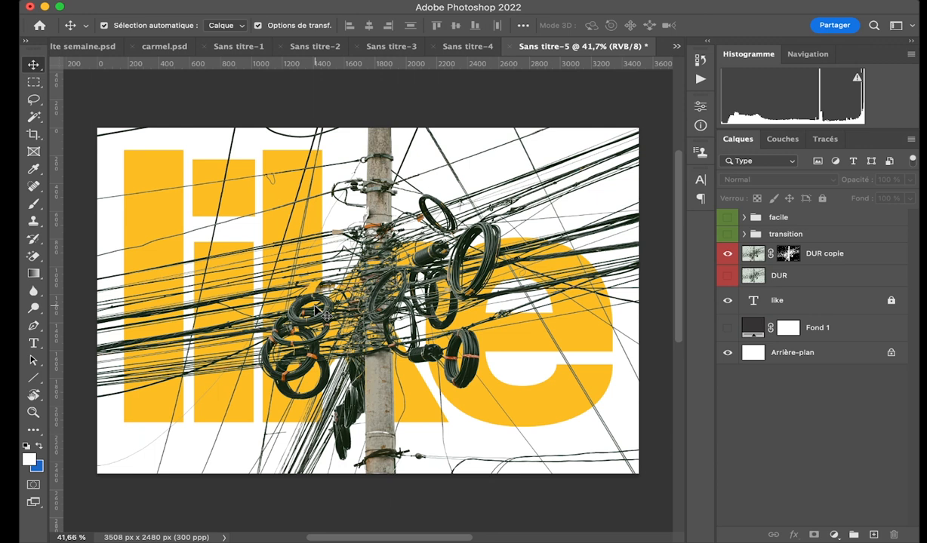
left_click(728, 301)
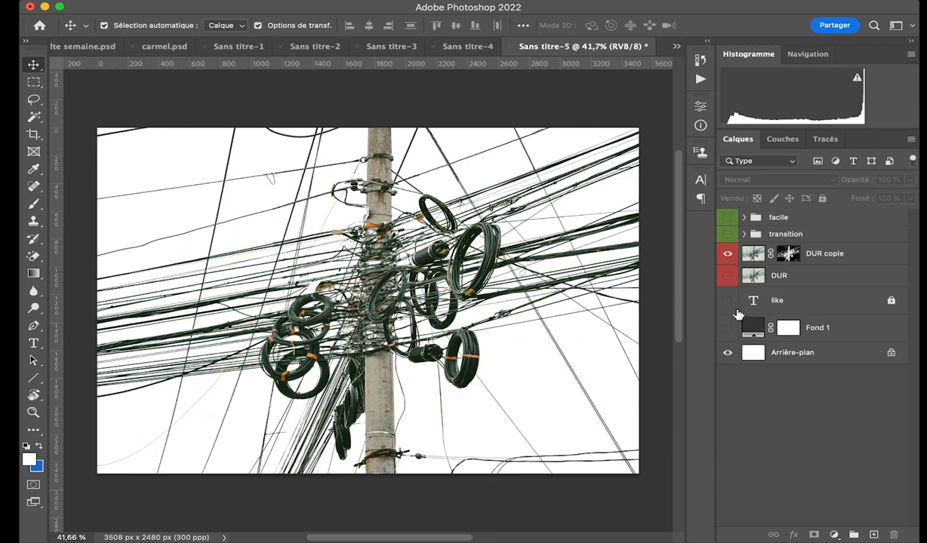
left_click(727, 300)
left_click(729, 329)
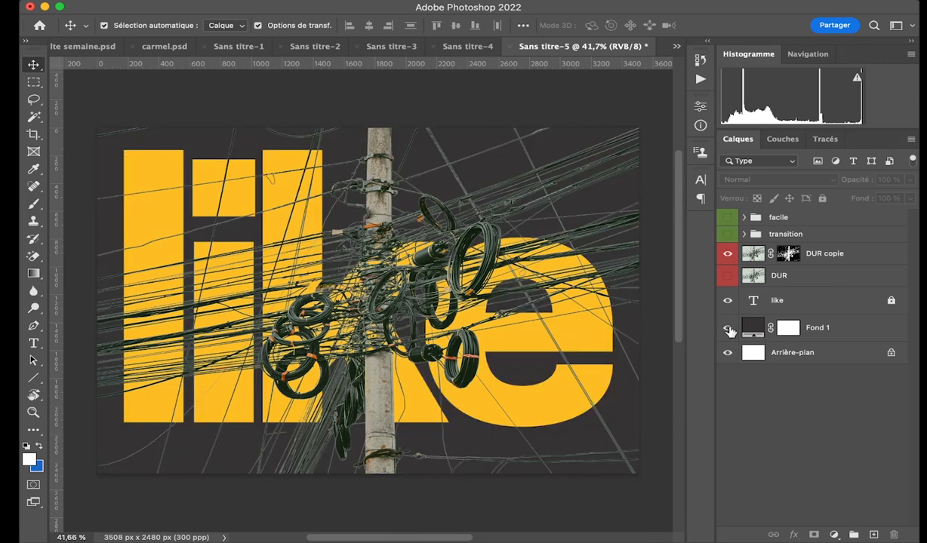
Try different fill colours on the Fond 1 layer behind the cables, including pink d853d8, purple 7c467c, near-white faf6fa and bright yellow f5e700.
double_click(755, 328)
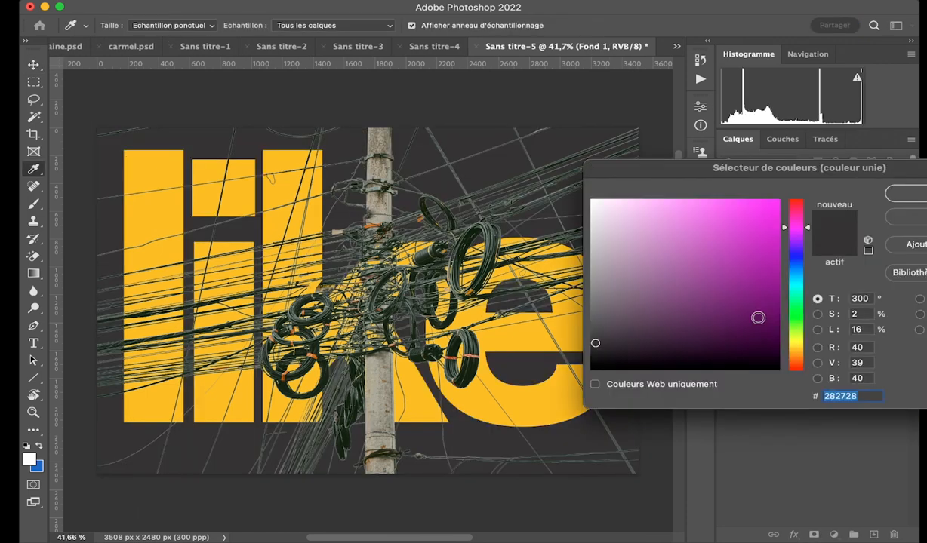
left_click(603, 251)
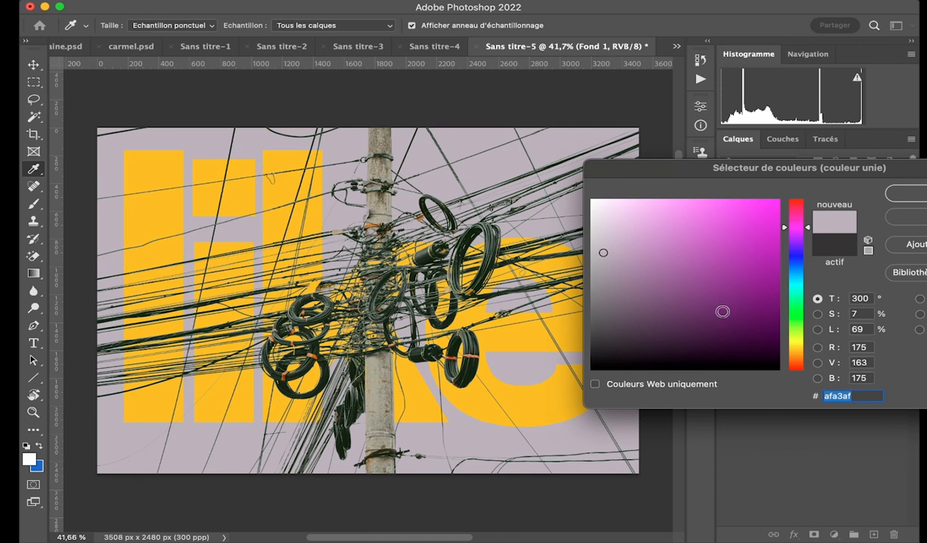
left_click(738, 252)
left_click(705, 224)
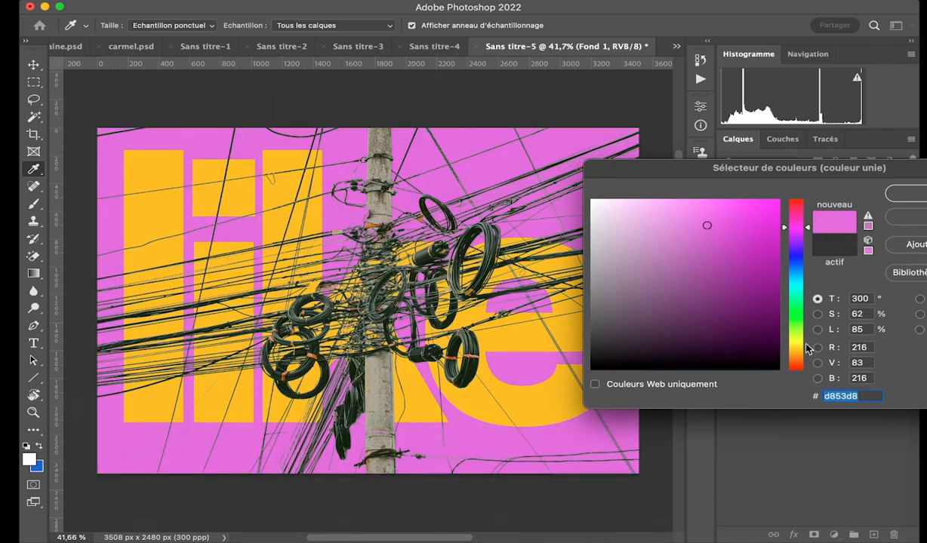
left_click(732, 323)
left_click(673, 287)
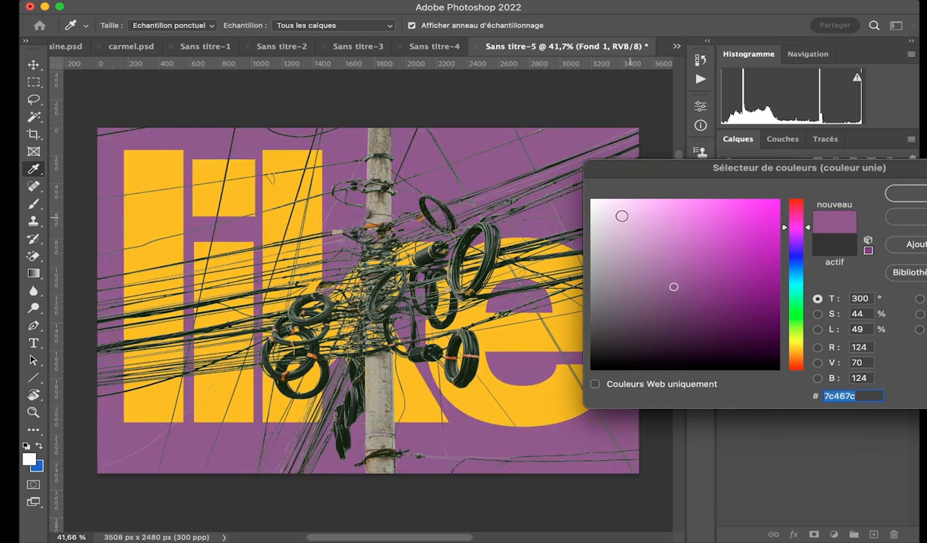
left_click(594, 216)
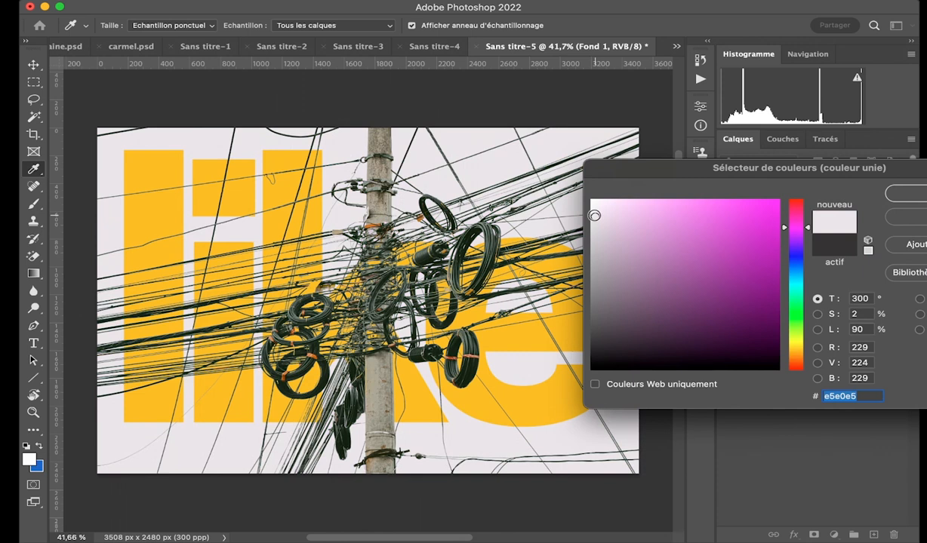
left_click(593, 202)
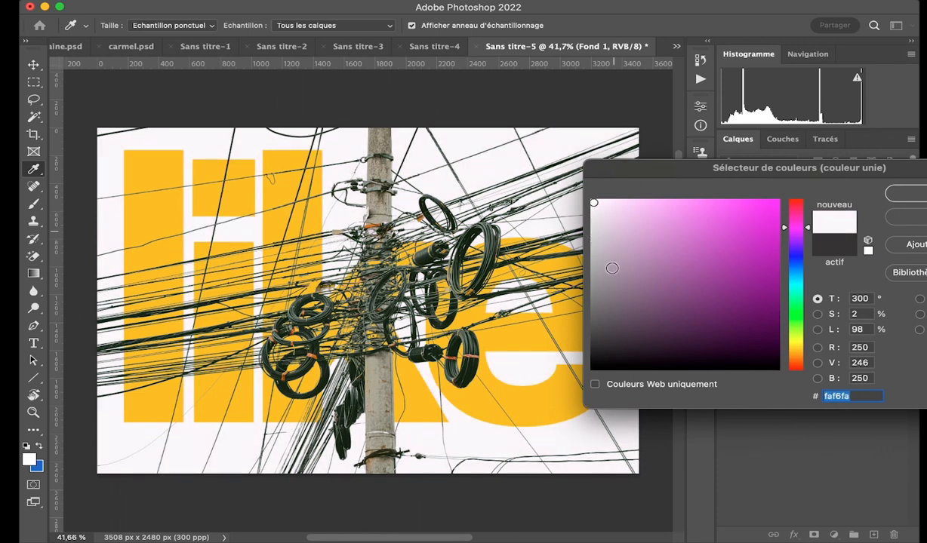
left_click(794, 328)
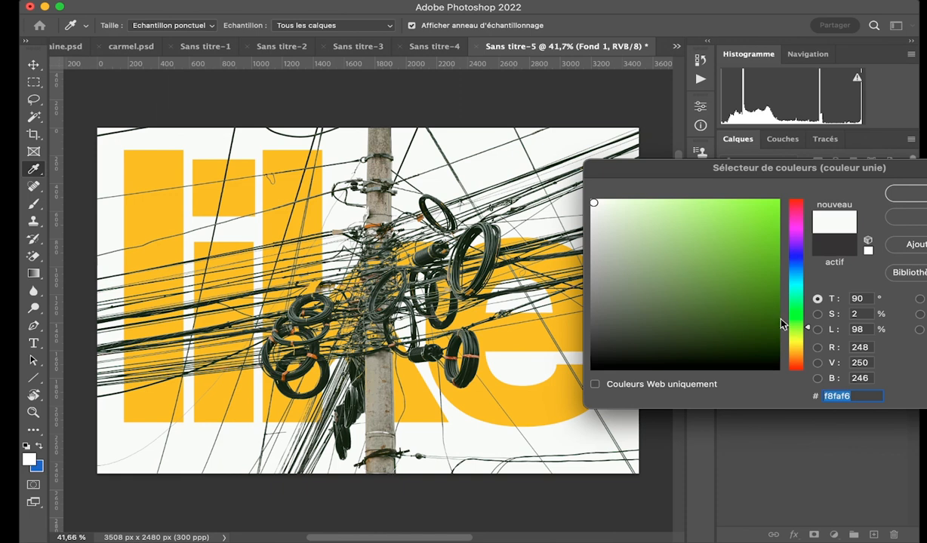
left_click(796, 344)
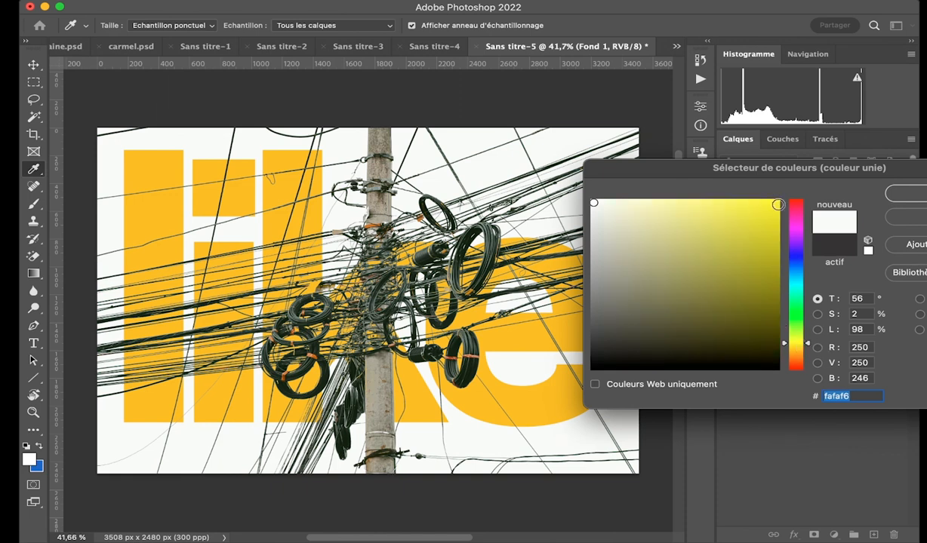
left_click(778, 204)
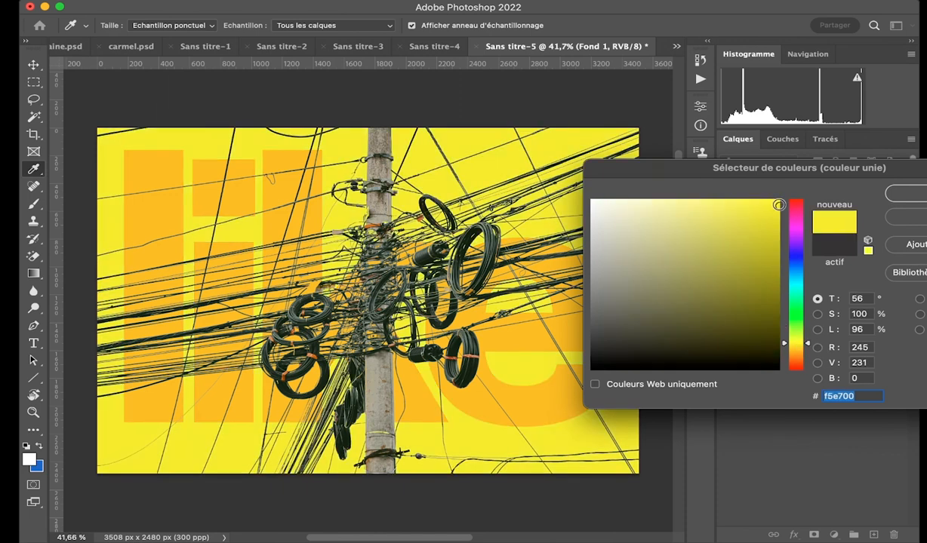